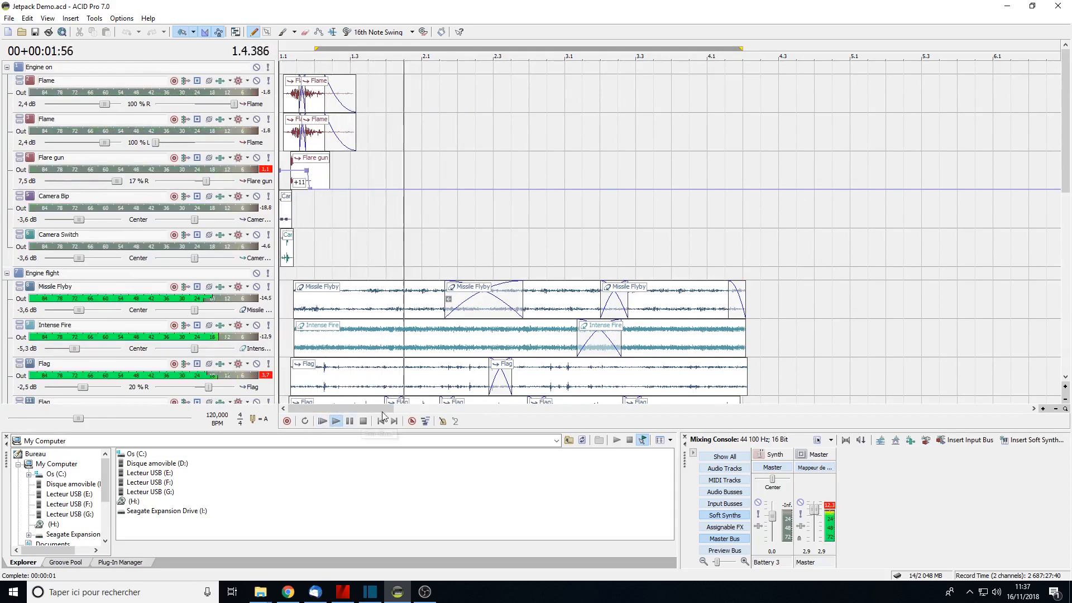
Step: Look over the tracks down to the Engine off group during playback, restart from the beginning, and stop the project
left_click_drag(1068, 114, 1066, 297)
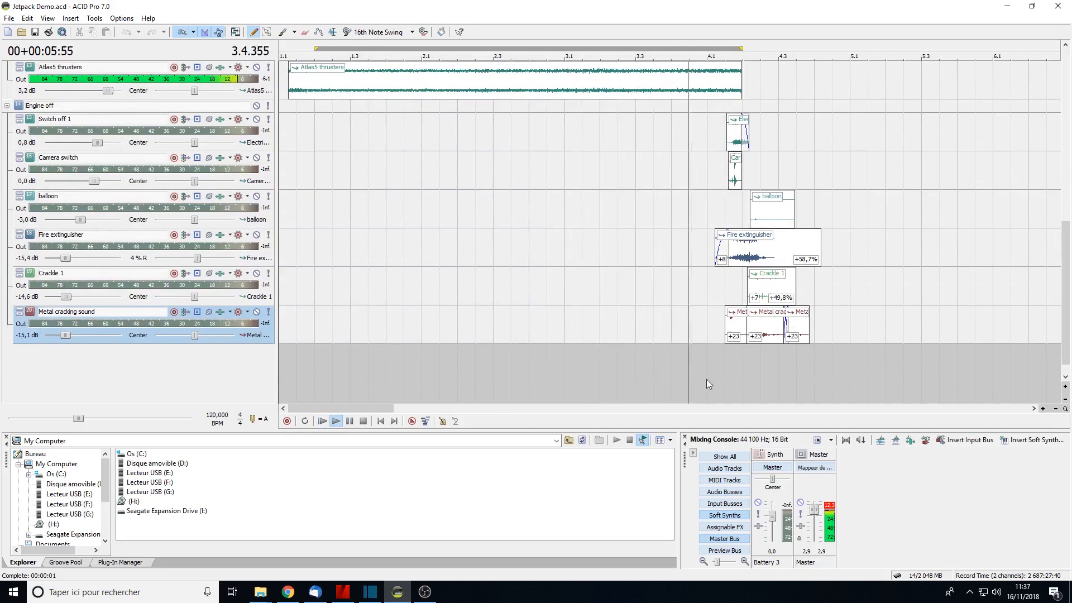
left_click(381, 421)
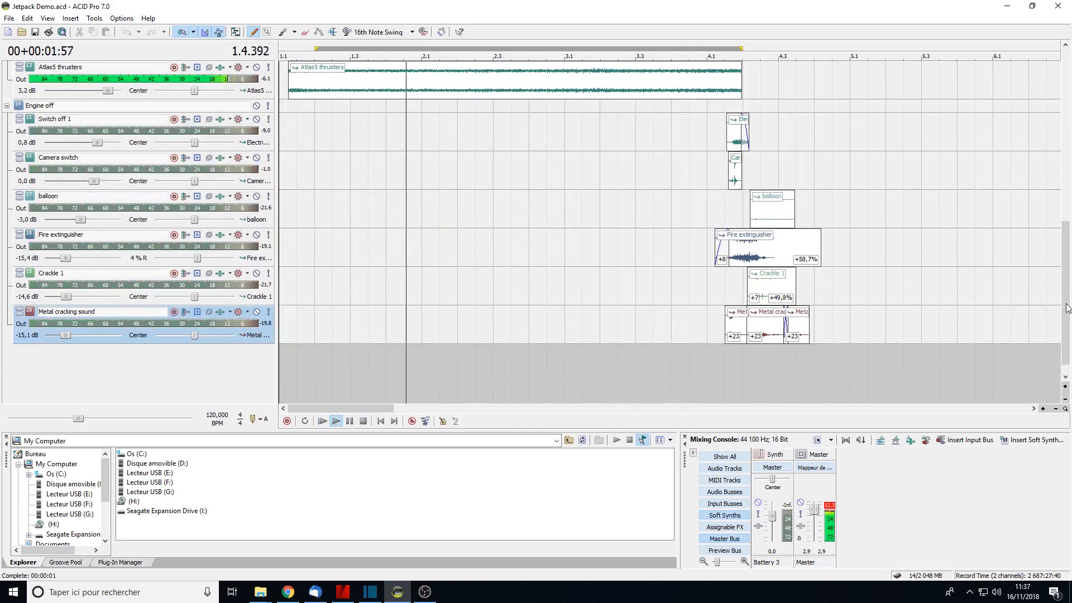
left_click_drag(1066, 309, 1045, 123)
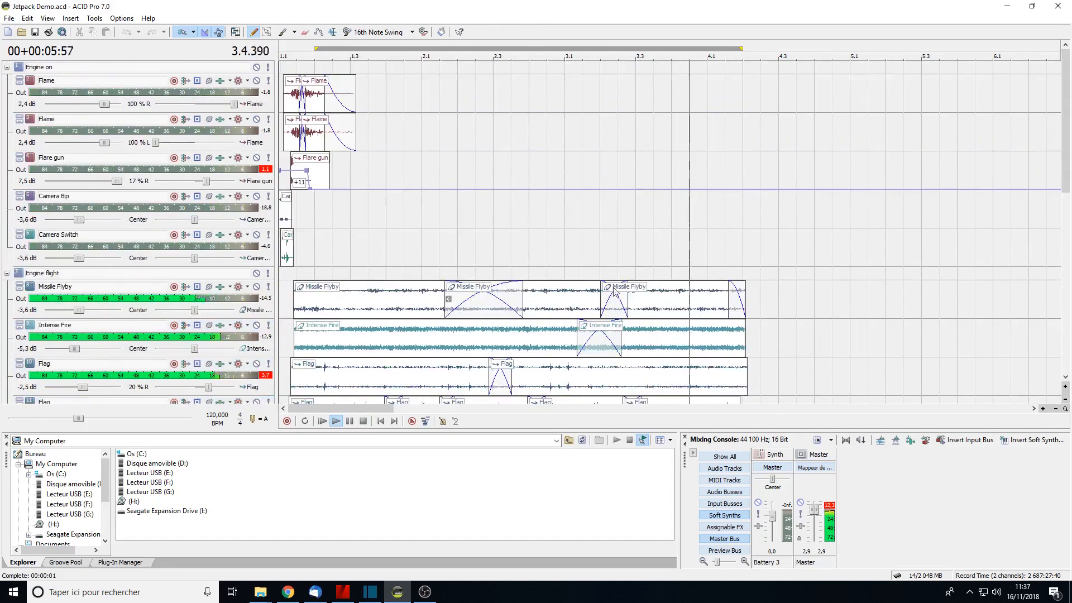
left_click(364, 421)
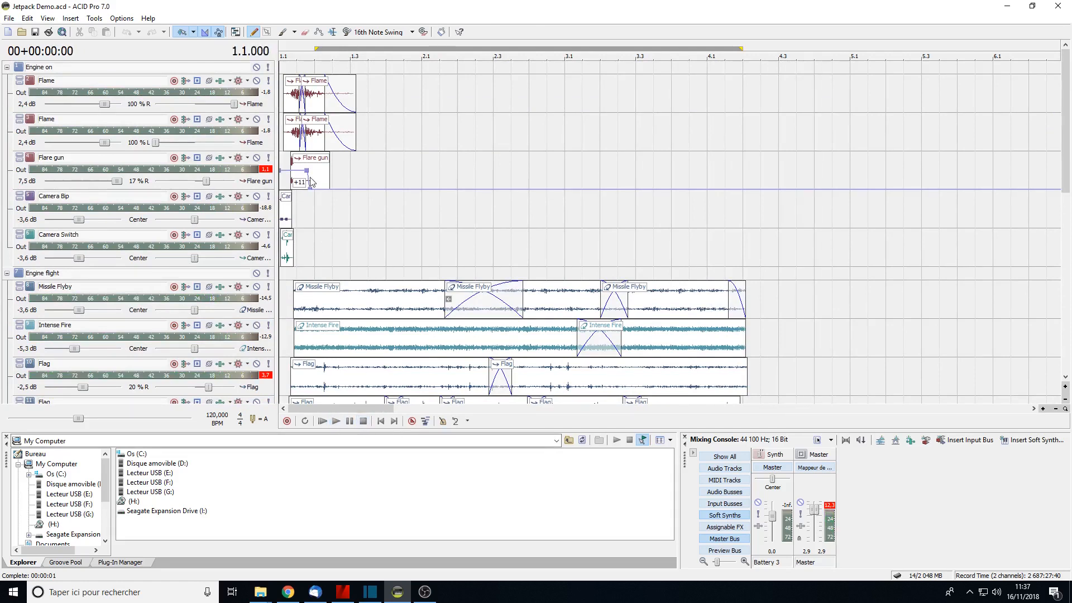
Step: Collapse the Engine on, Engine flight and Engine off folder tracks and listen to the whole project
left_click(7, 67)
left_click(6, 80)
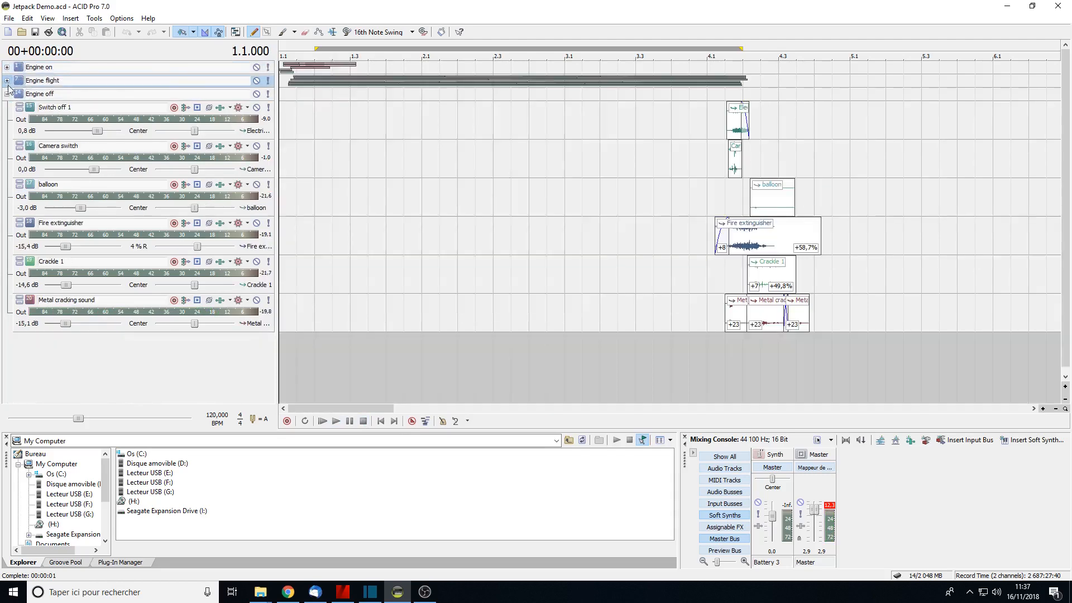
left_click(7, 94)
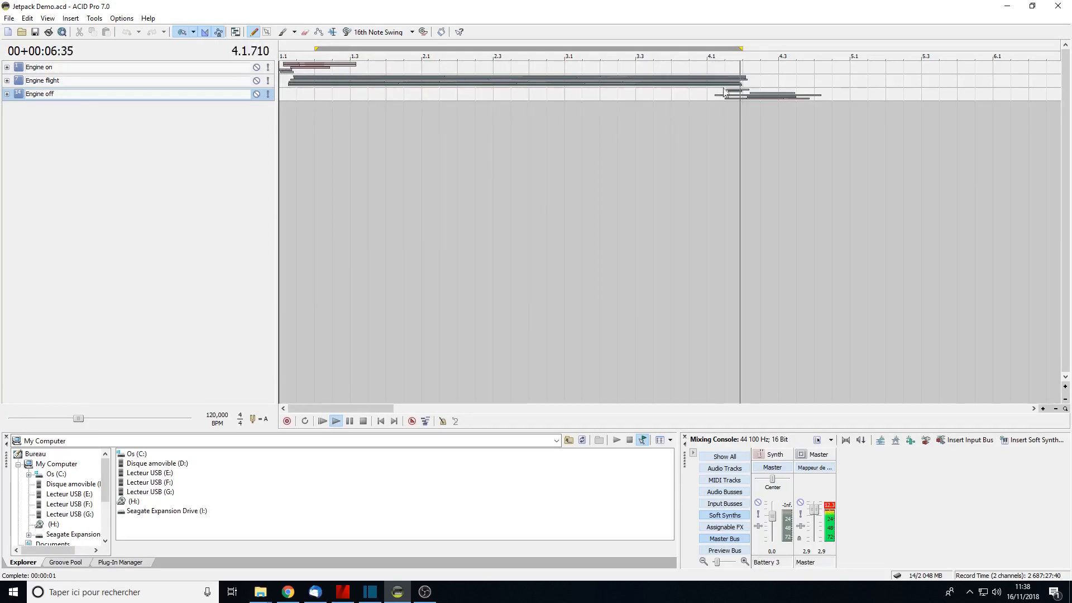
key("space")
Step: Expand the Engine on folder track and mute the Engine flight and Engine off folders
left_click(7, 67)
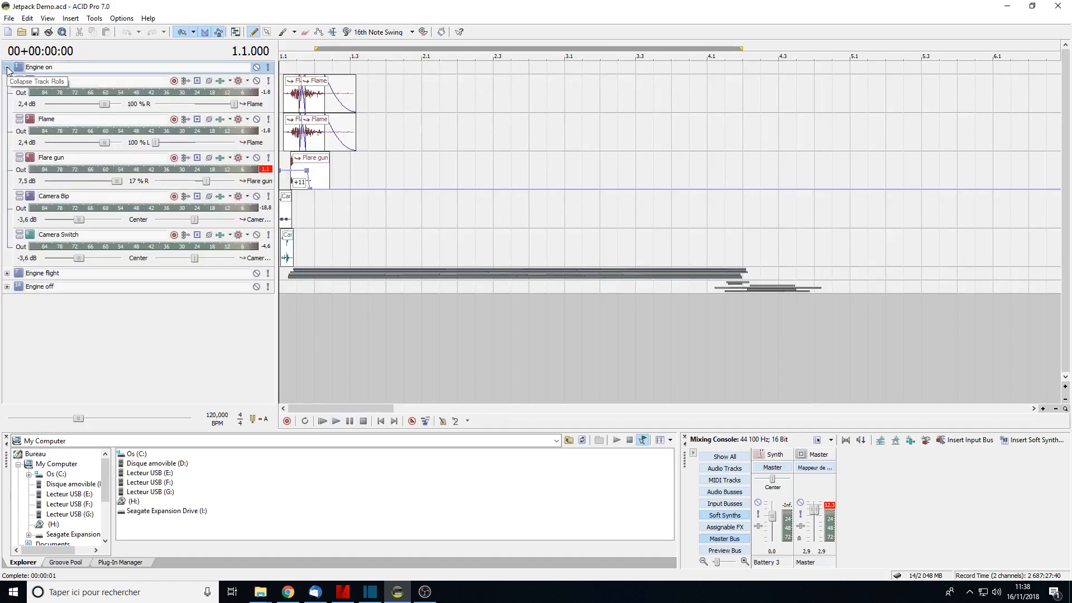
left_click(256, 274)
left_click(257, 287)
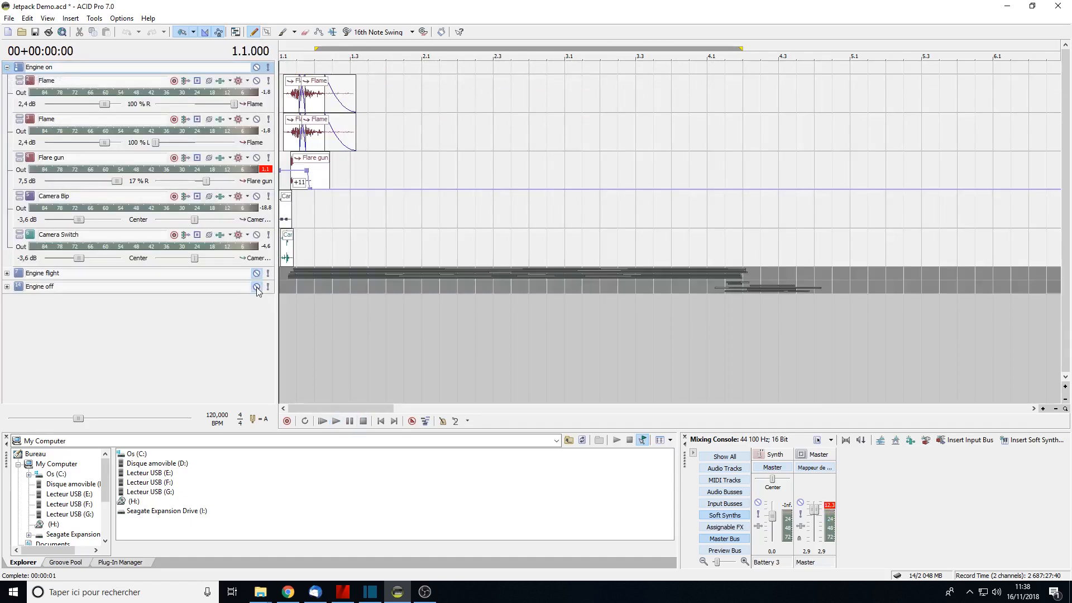
Step: Listen to the Engine on sounds alone twice from the beginning and stop playback
key("space")
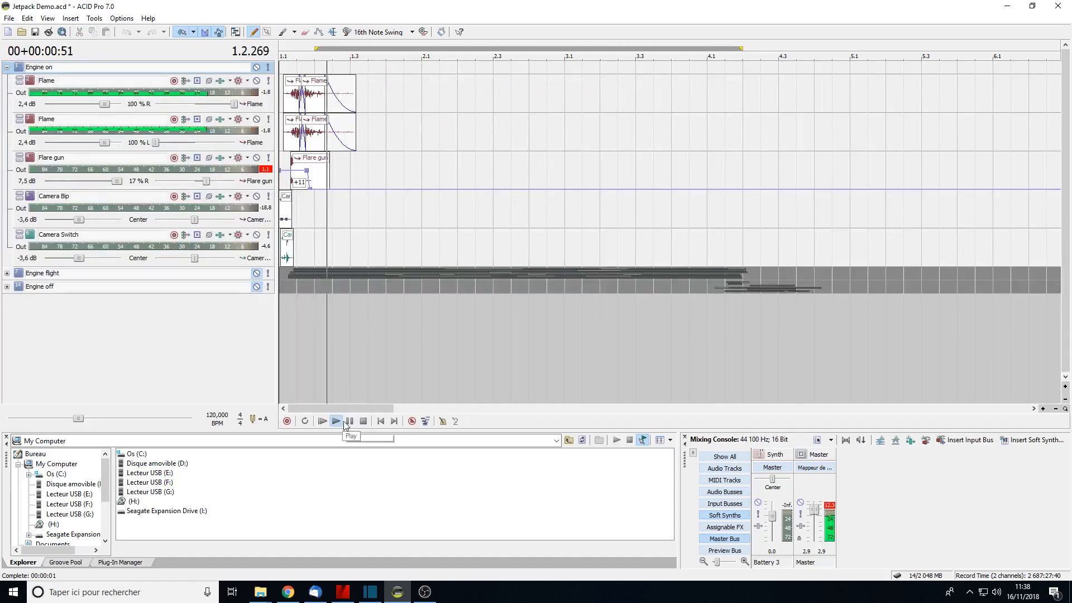
left_click(366, 421)
left_click(337, 421)
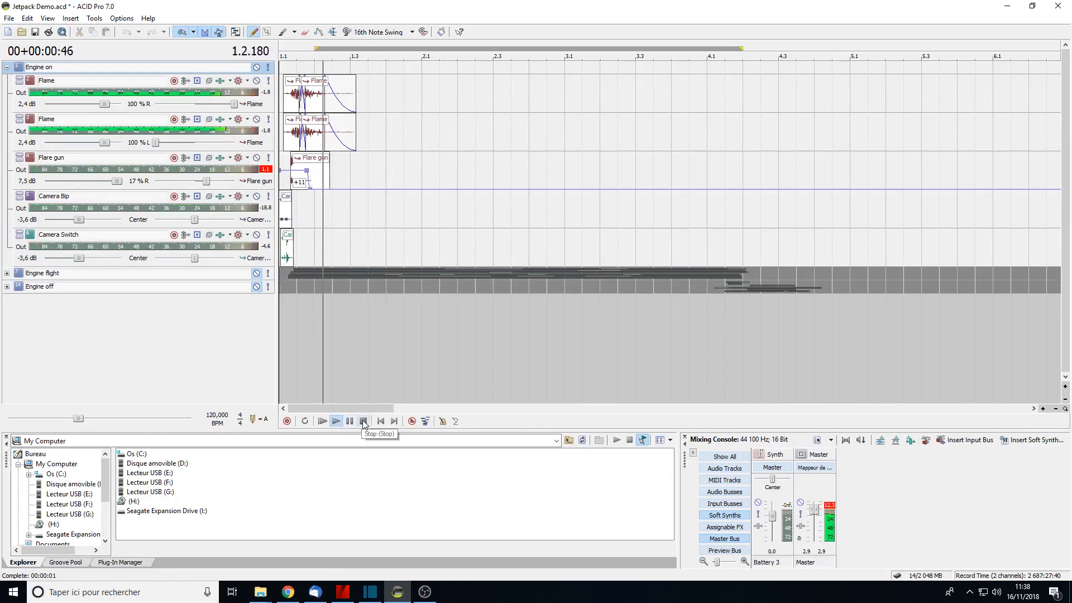
left_click(364, 421)
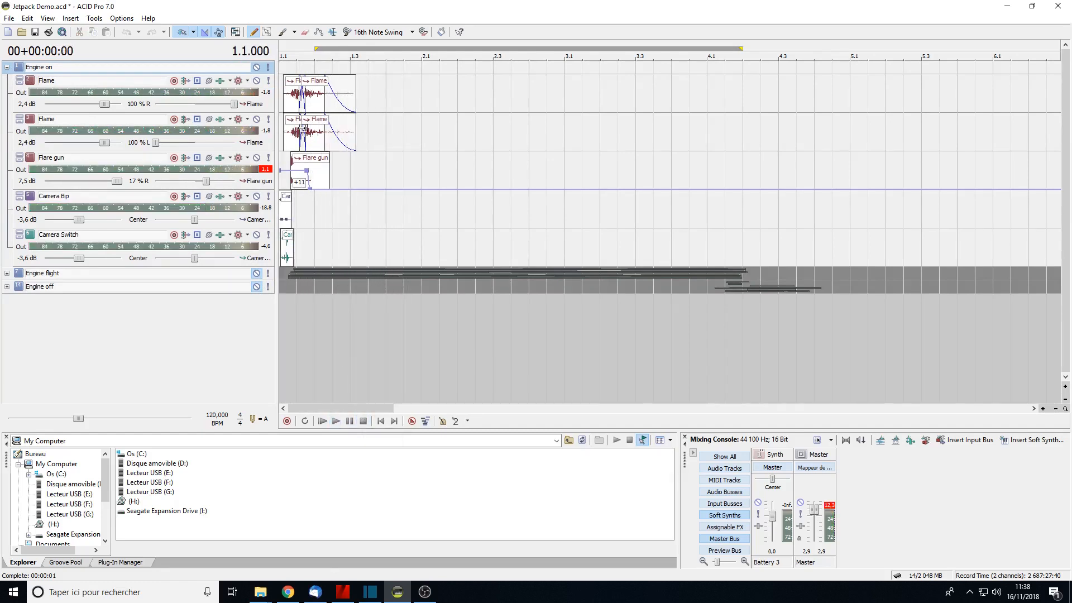
Step: Solo the first Flame track, panned 100 % R, and listen to it on its own
left_click(269, 82)
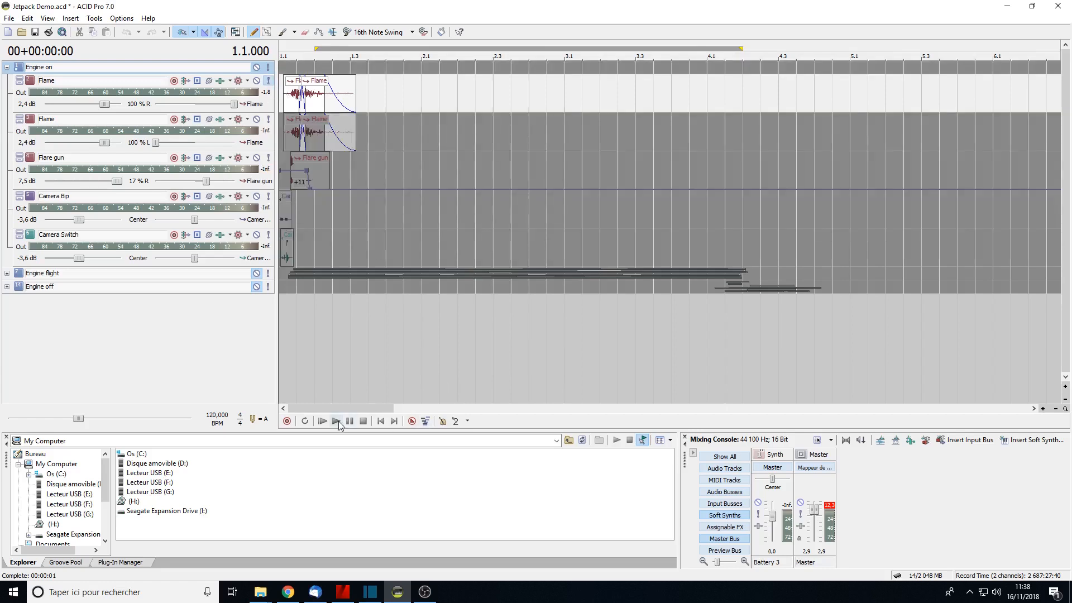
left_click(337, 422)
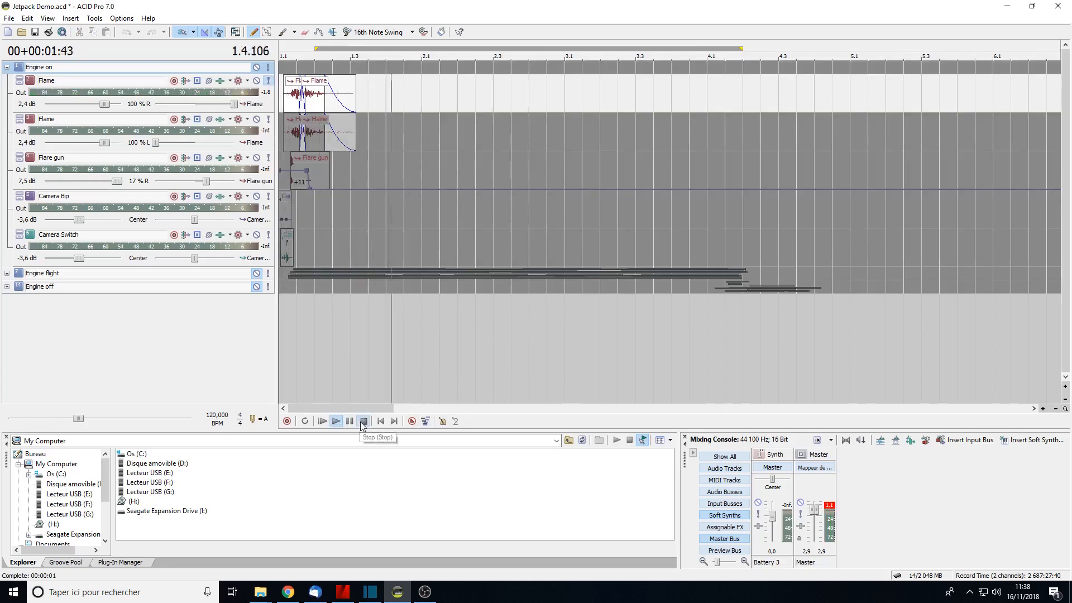
left_click(363, 422)
Step: Add the second Flame track, panned 100 % L, to the solo and listen to both together
left_click(268, 120)
left_click(336, 422)
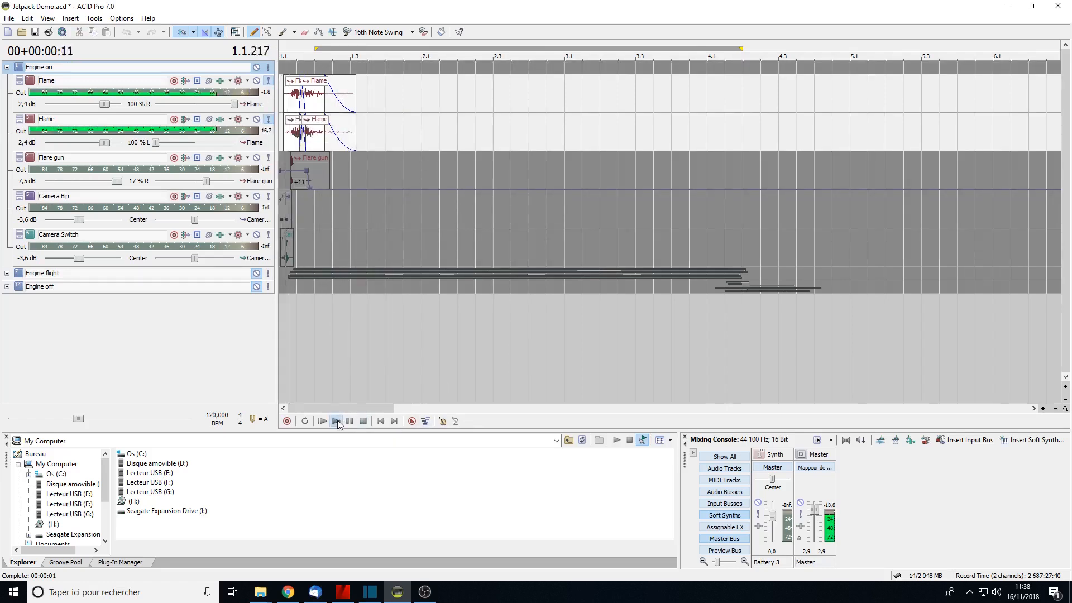
left_click(363, 422)
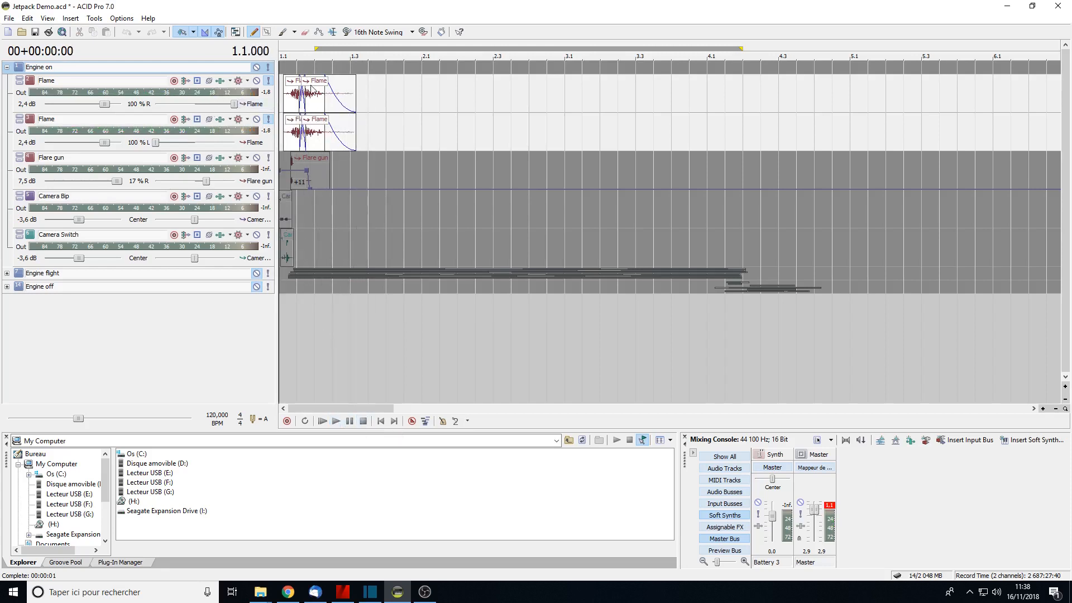
Step: Examine the waveforms, crossfades and timing offset of the two Flame tracks in an enlarged timeline view
left_click(1043, 409)
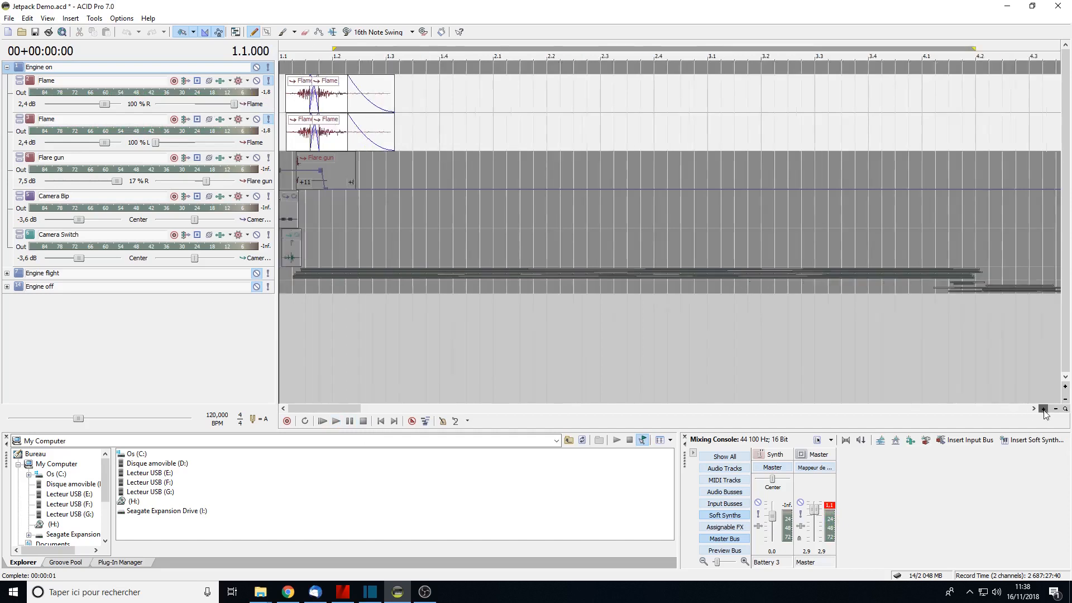
left_click(1065, 391)
left_click(1065, 391)
left_click(1066, 391)
left_click(1065, 391)
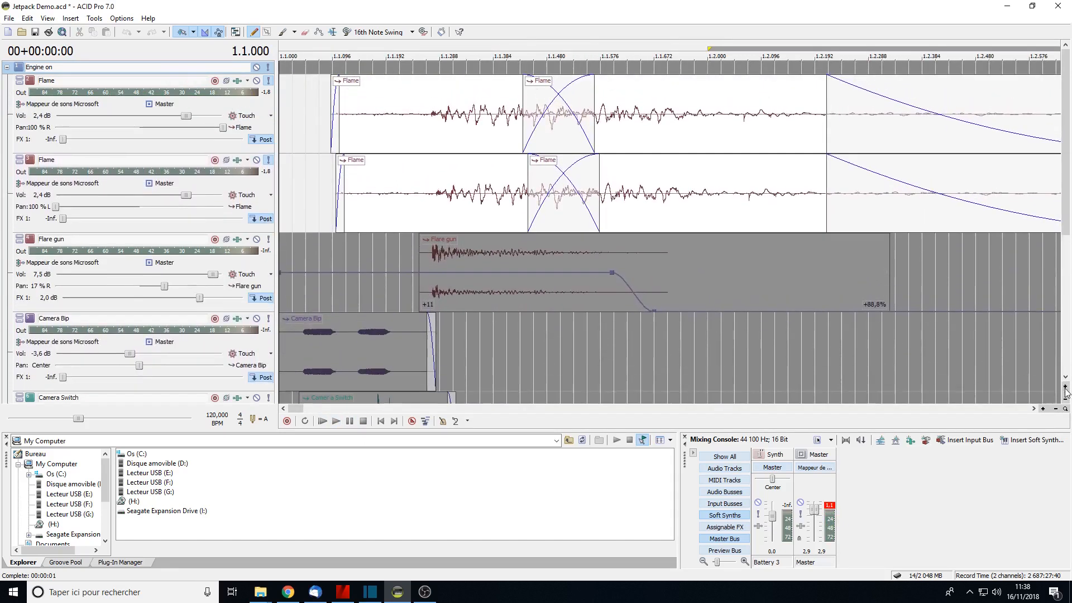
left_click(1065, 391)
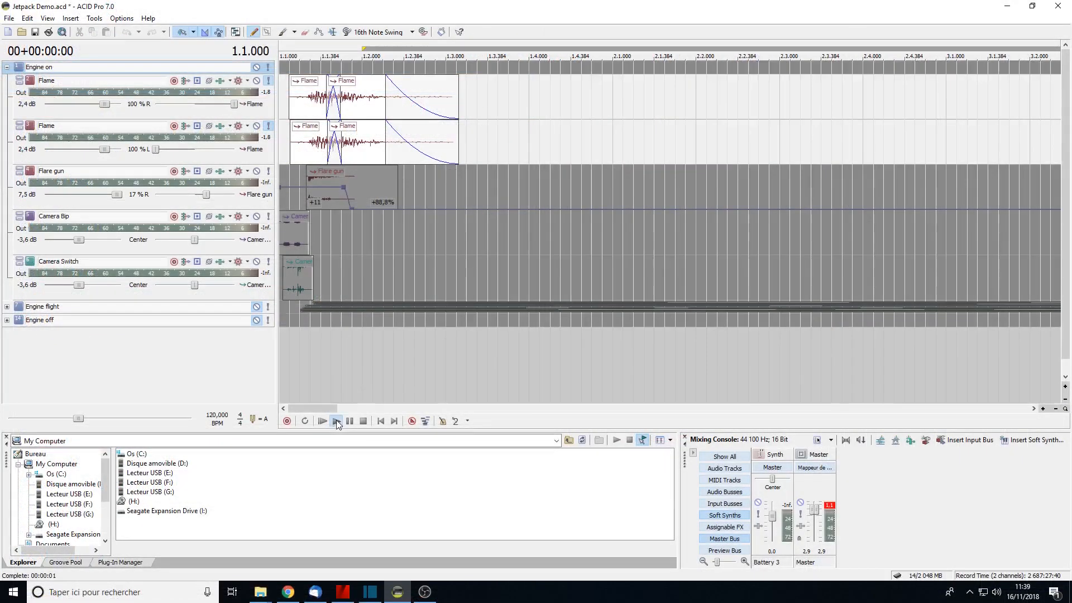
Step: Replay the two soloed Flame tracks and clear the solo on both
left_click(337, 422)
left_click(364, 421)
left_click(269, 125)
left_click(269, 80)
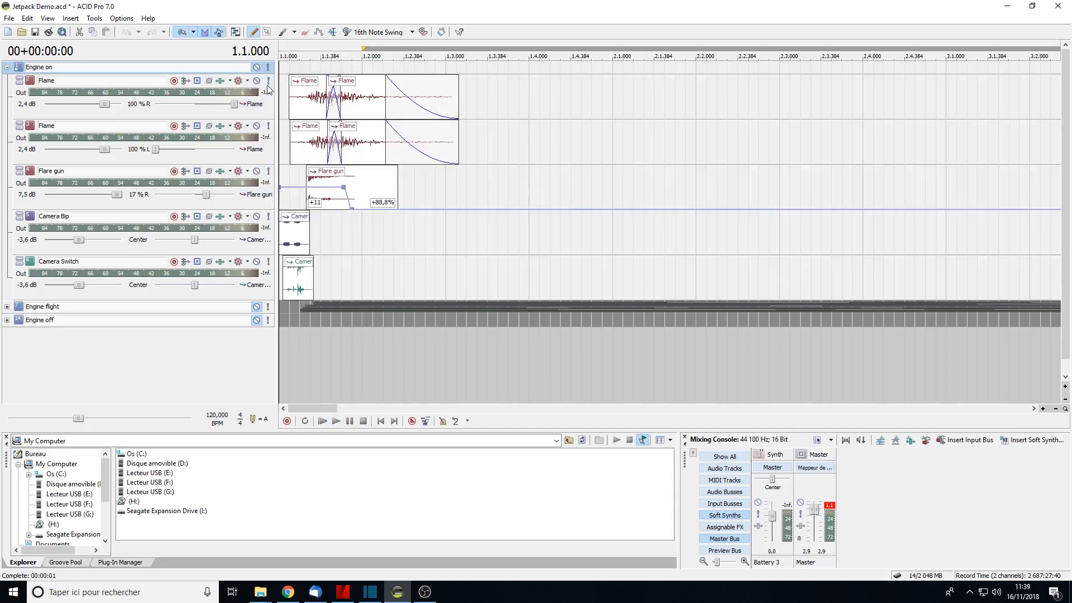
Step: Solo the Flare gun track, listen to it alone, and clear its solo
left_click(269, 172)
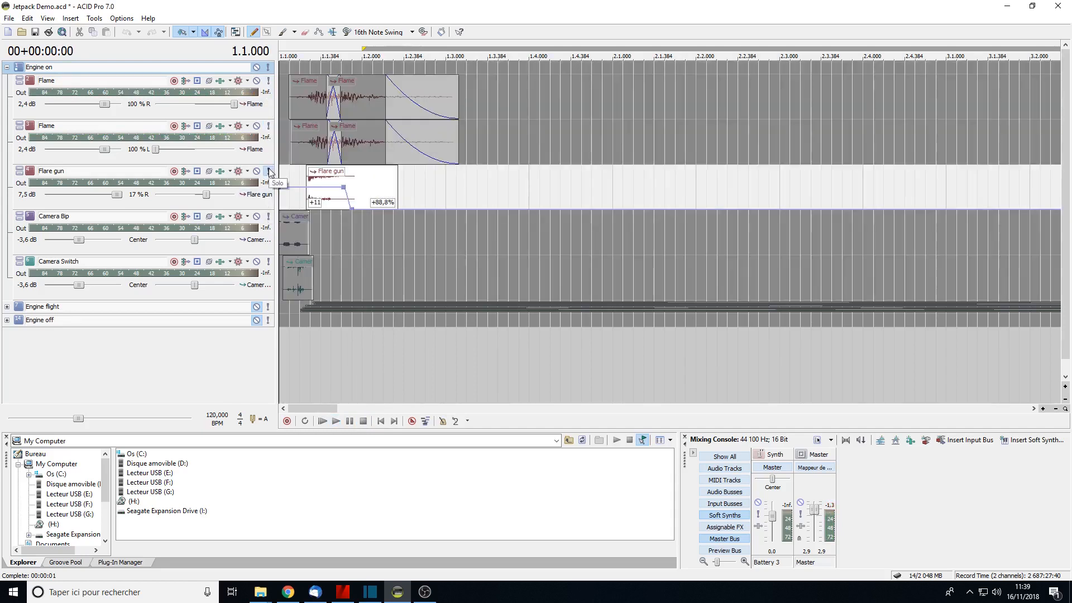
left_click(335, 423)
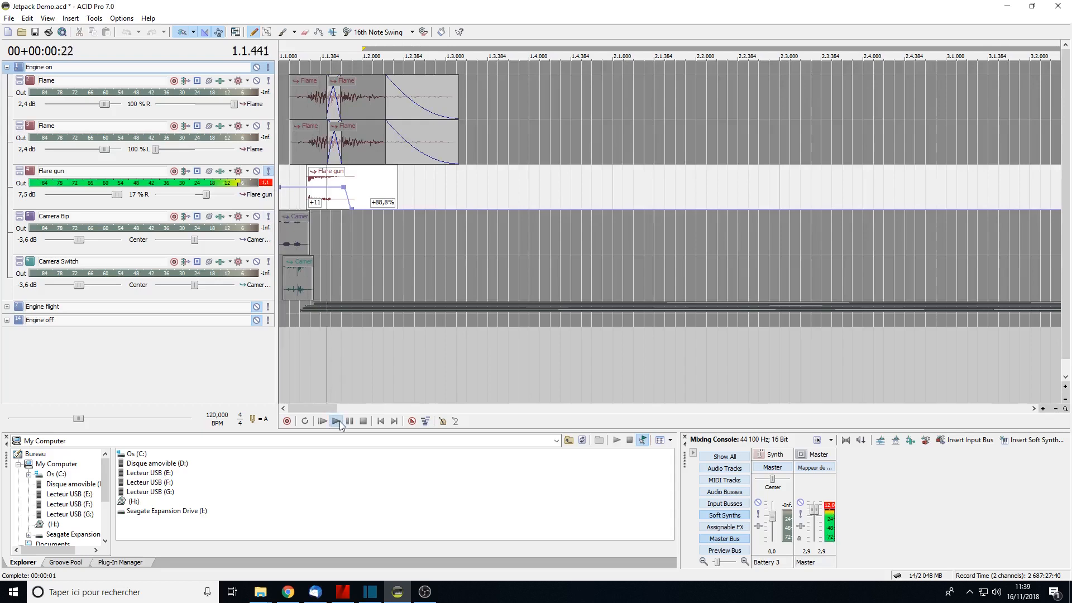
left_click(270, 171)
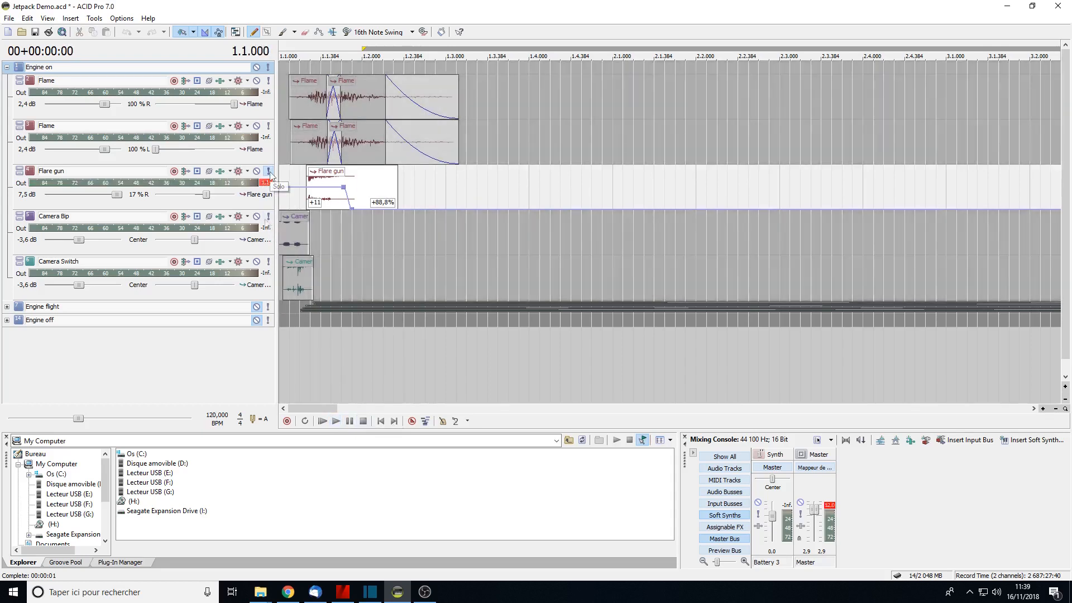
Step: Solo the Camera Bip track and listen to it without Camera Switch
left_click(269, 217)
left_click(268, 262)
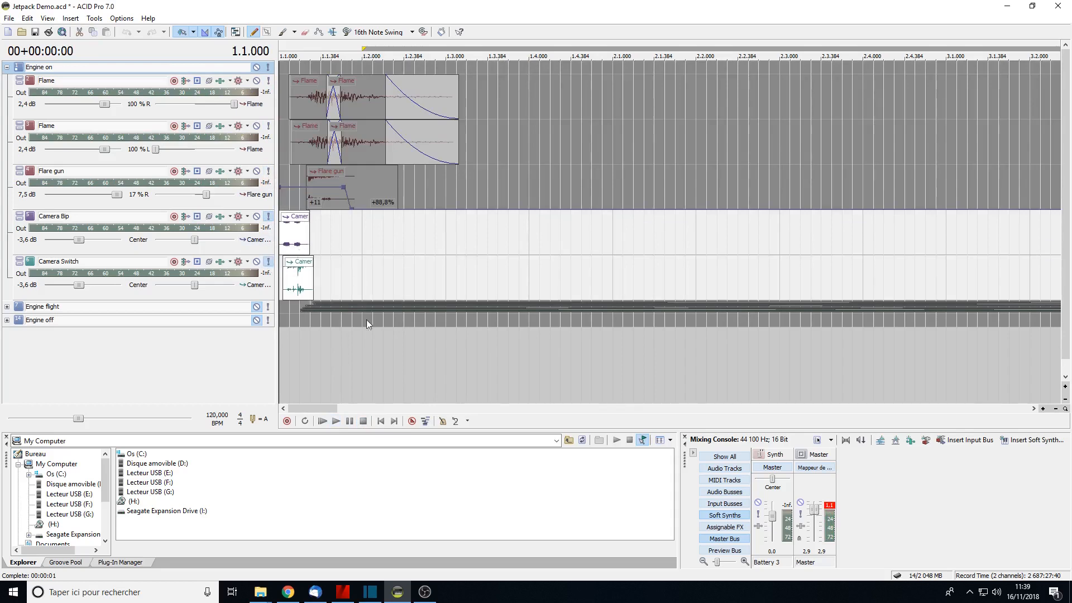
left_click(337, 422)
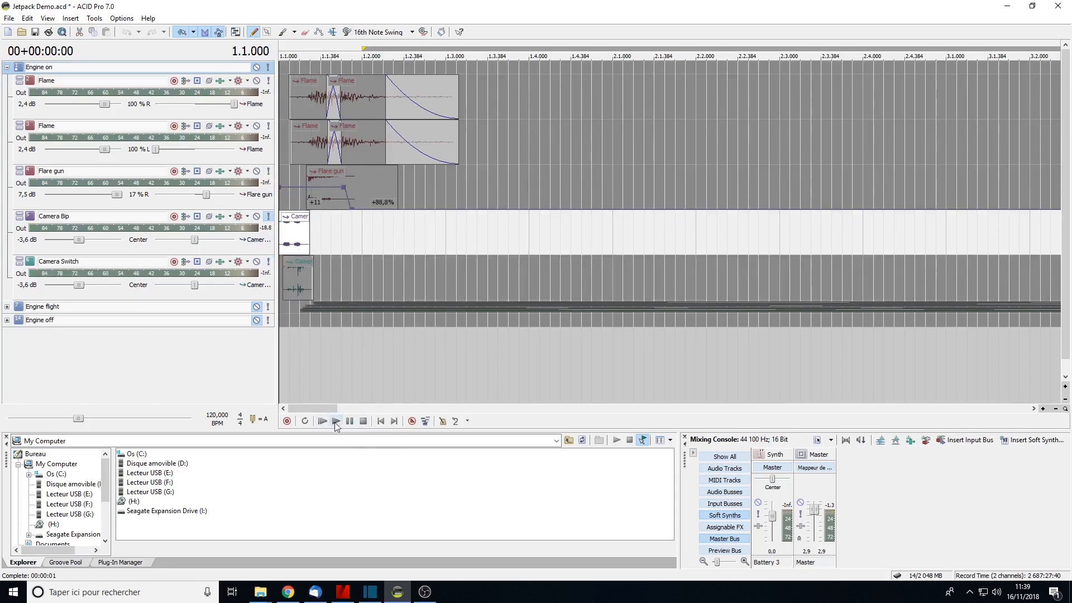
left_click(363, 421)
Step: Move the solo from Camera Bip to Camera Switch and listen to that track alone
left_click(269, 262)
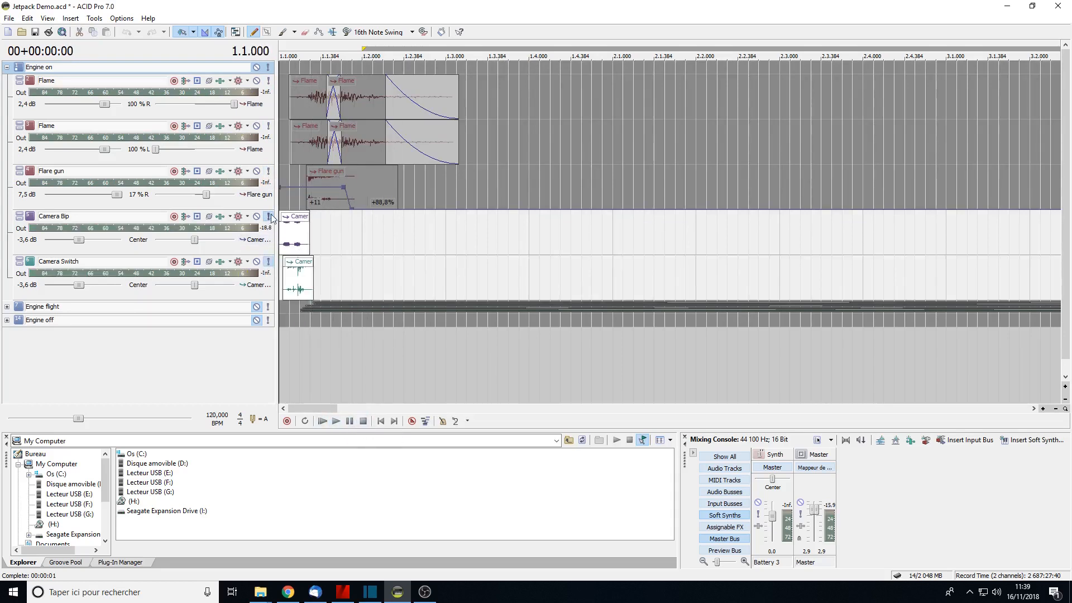
left_click(269, 217)
left_click(337, 423)
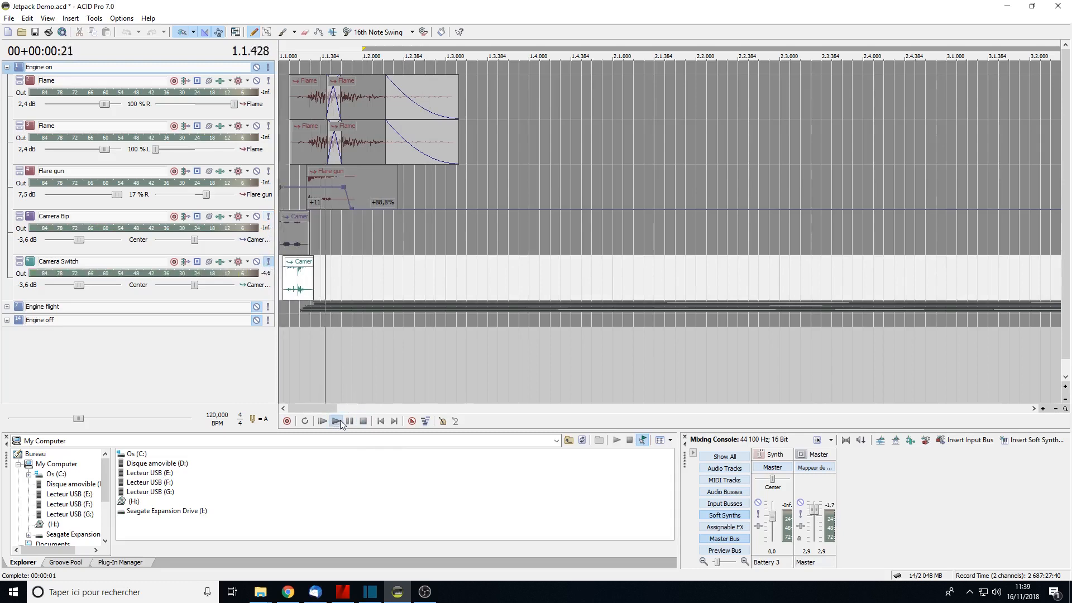
left_click(363, 421)
Step: Solo Camera Bip alongside Camera Switch and listen to both sounds together
left_click(268, 217)
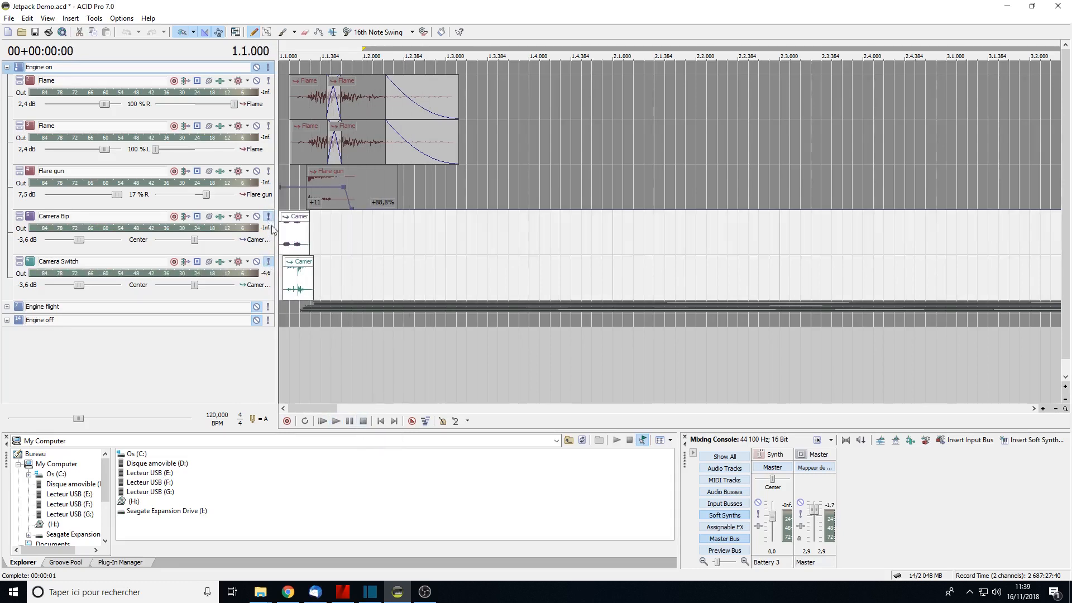
left_click(335, 421)
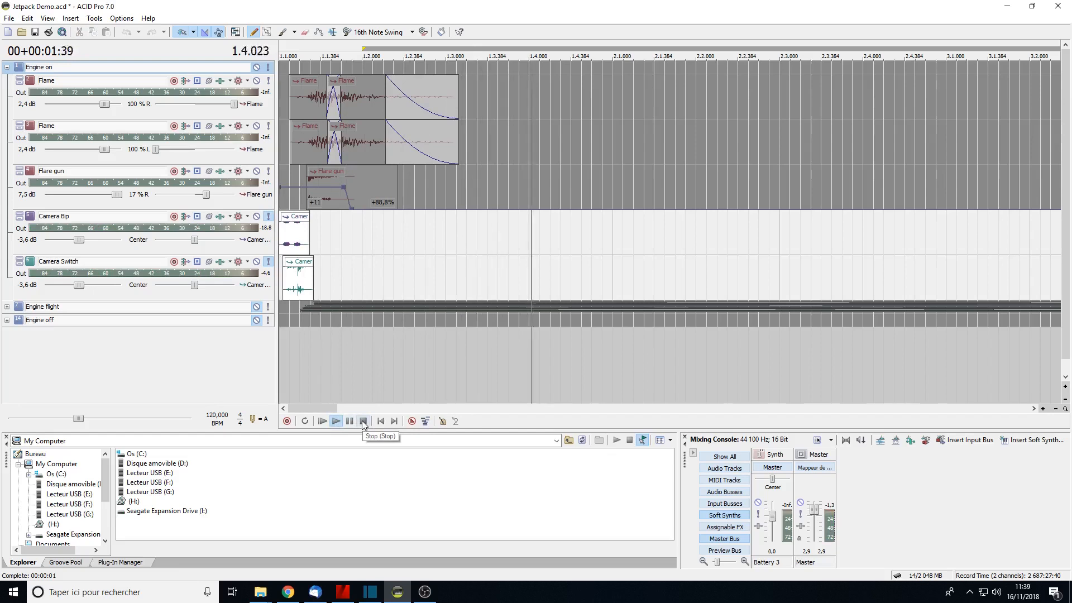
left_click(363, 421)
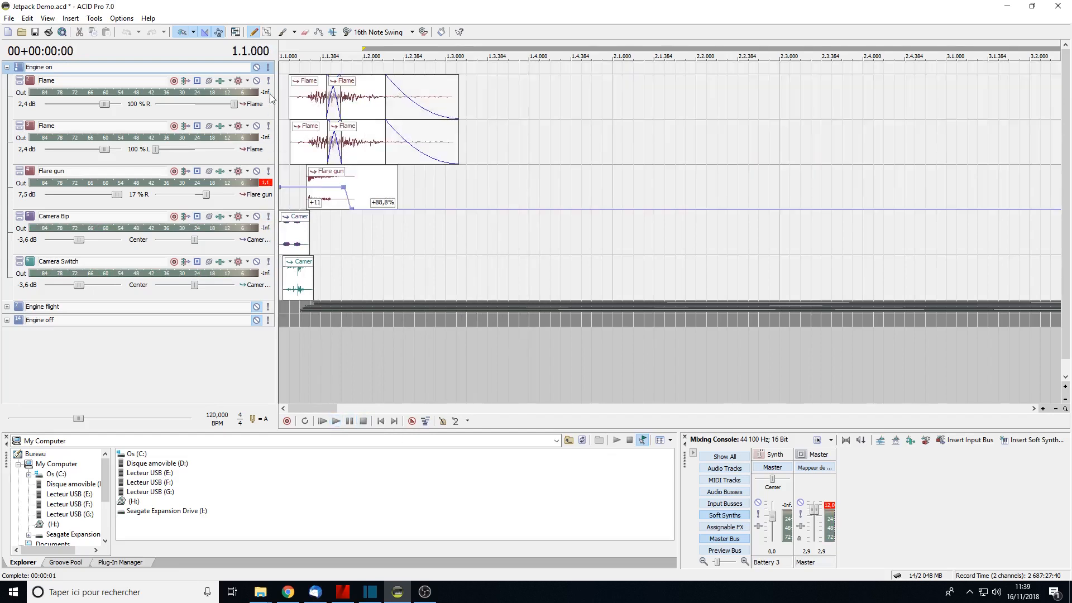
Step: Listen to all Engine on tracks together with no track soloed and collapse the Engine on folder
left_click(337, 422)
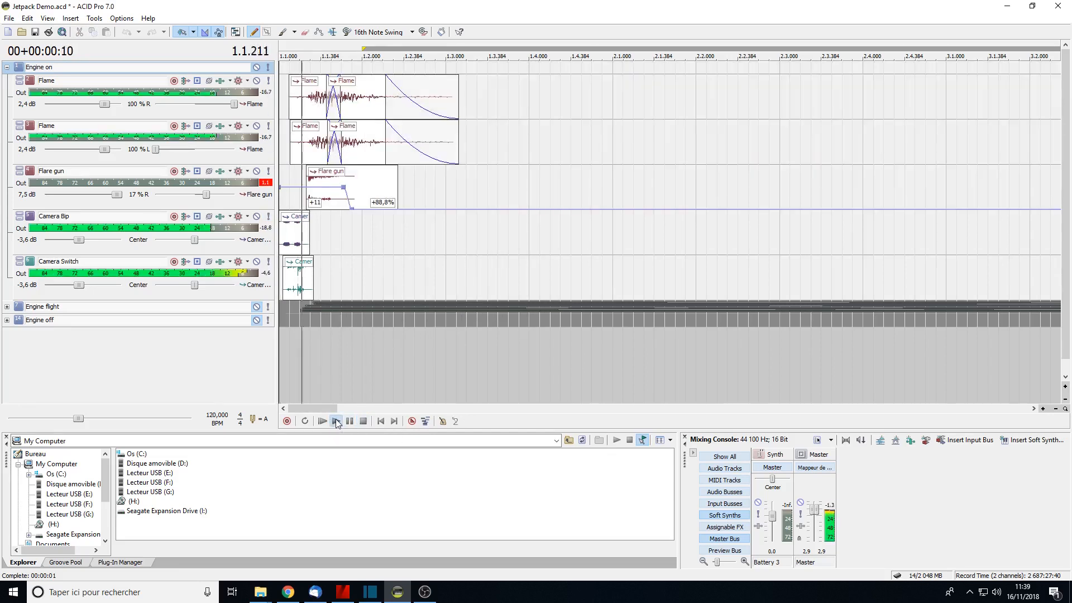
left_click(364, 421)
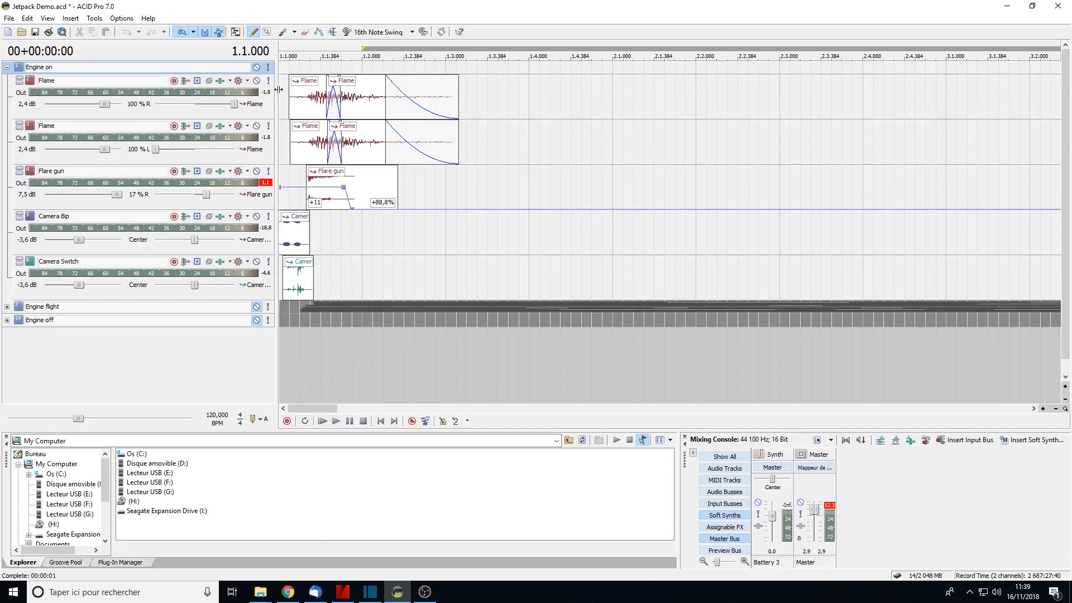
left_click(6, 67)
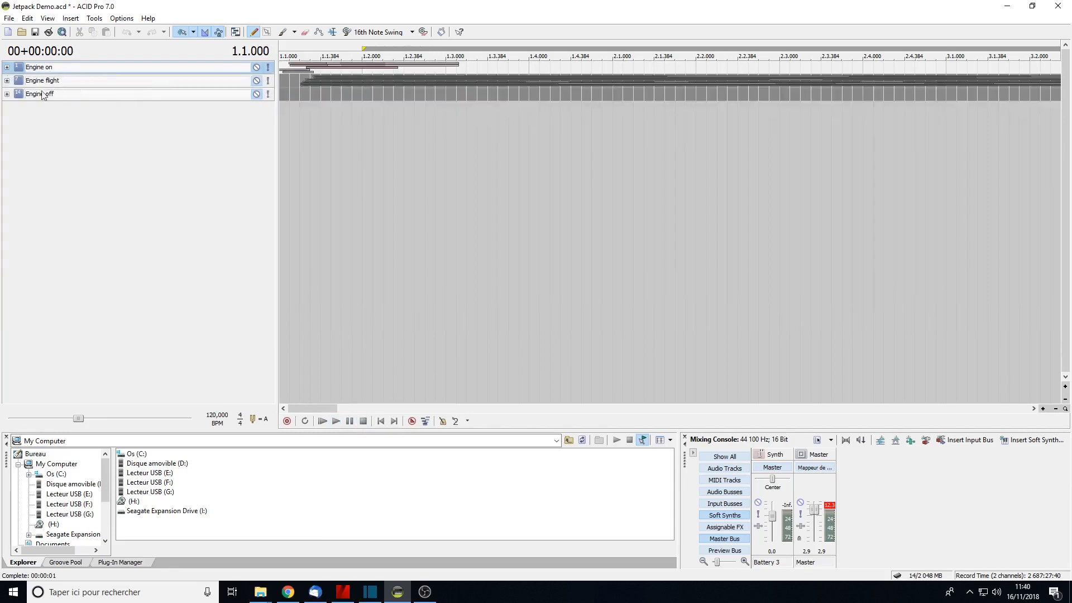
Step: Expand the Engine flight folder track, solo it, and listen to its layered sounds
left_click(8, 82)
left_click(7, 82)
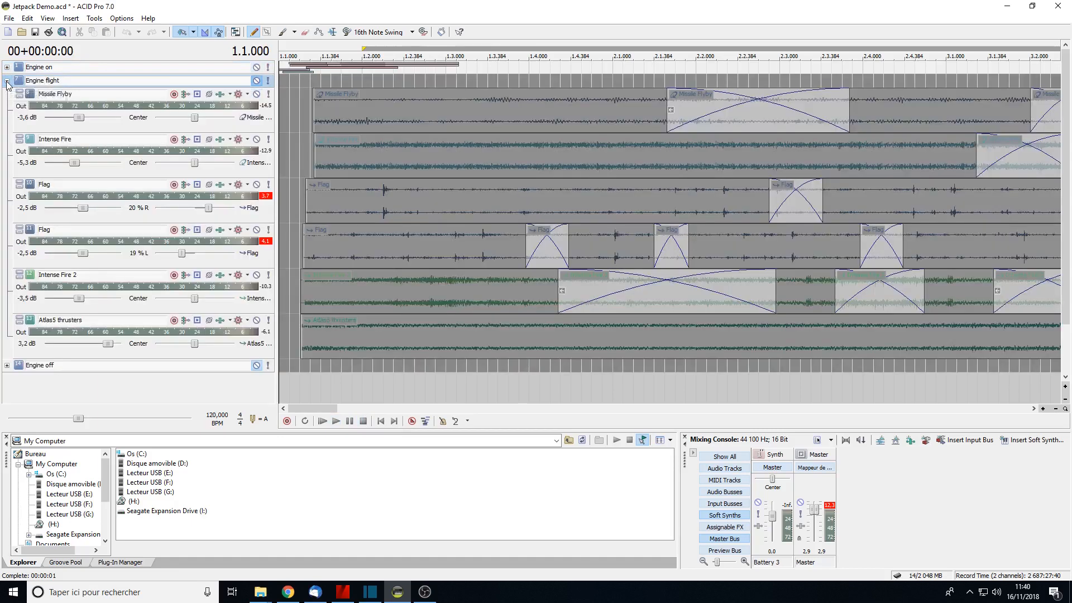
left_click(269, 83)
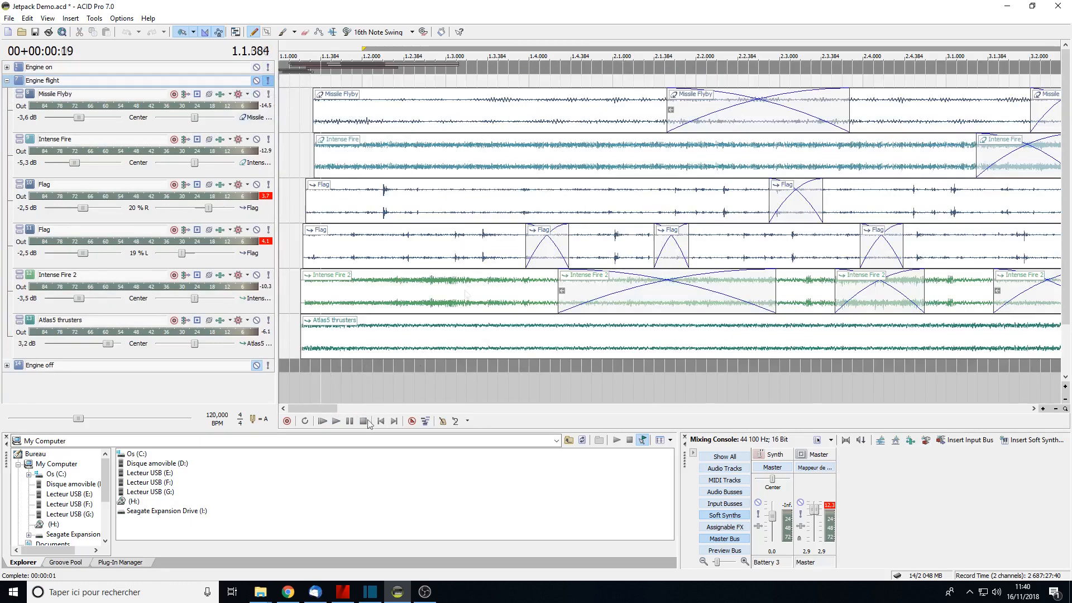
left_click(335, 422)
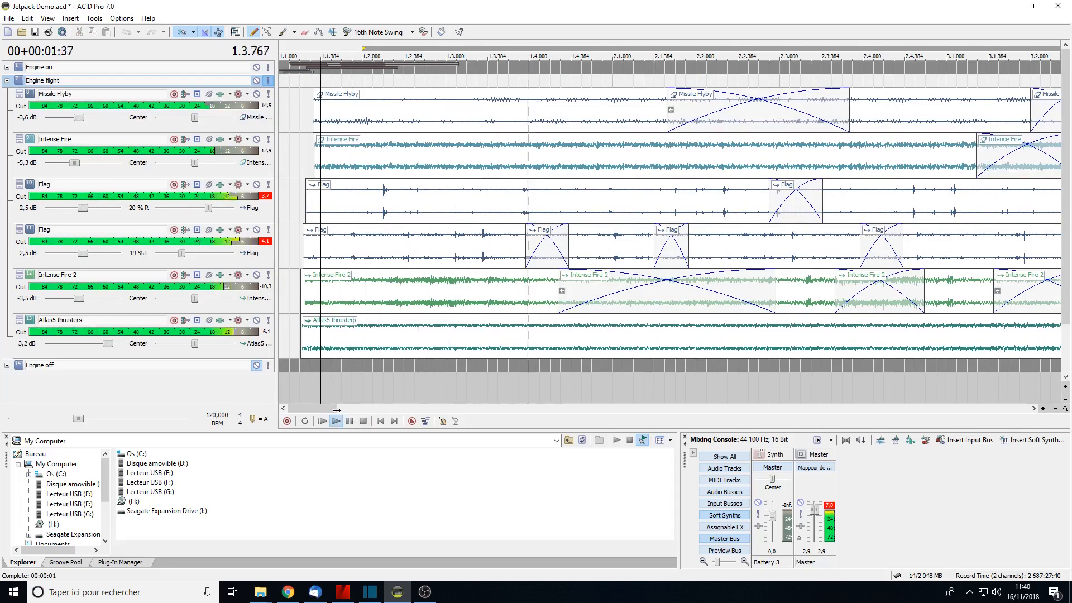
Step: Solo the Missile Flyby track, listen to it alone, and clear its solo
left_click_drag(337, 408, 454, 408)
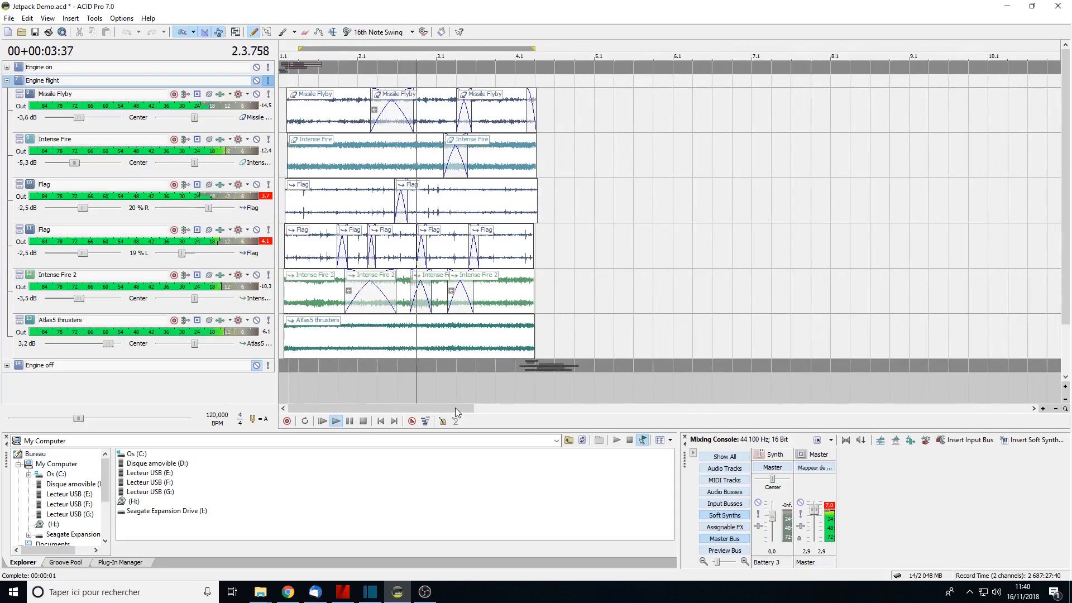
left_click(363, 421)
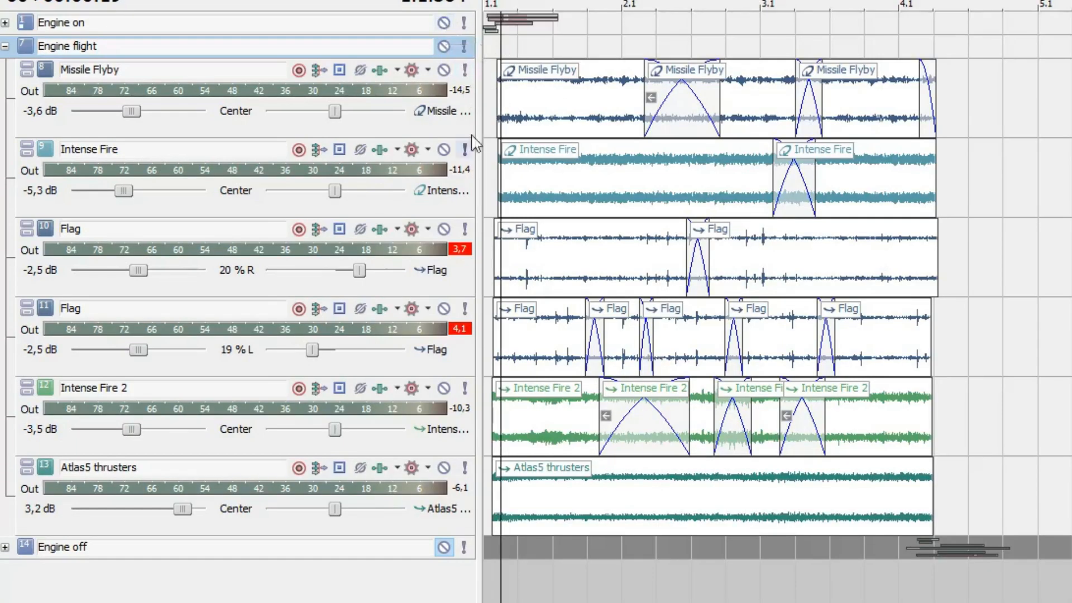
left_click(464, 70)
key("space")
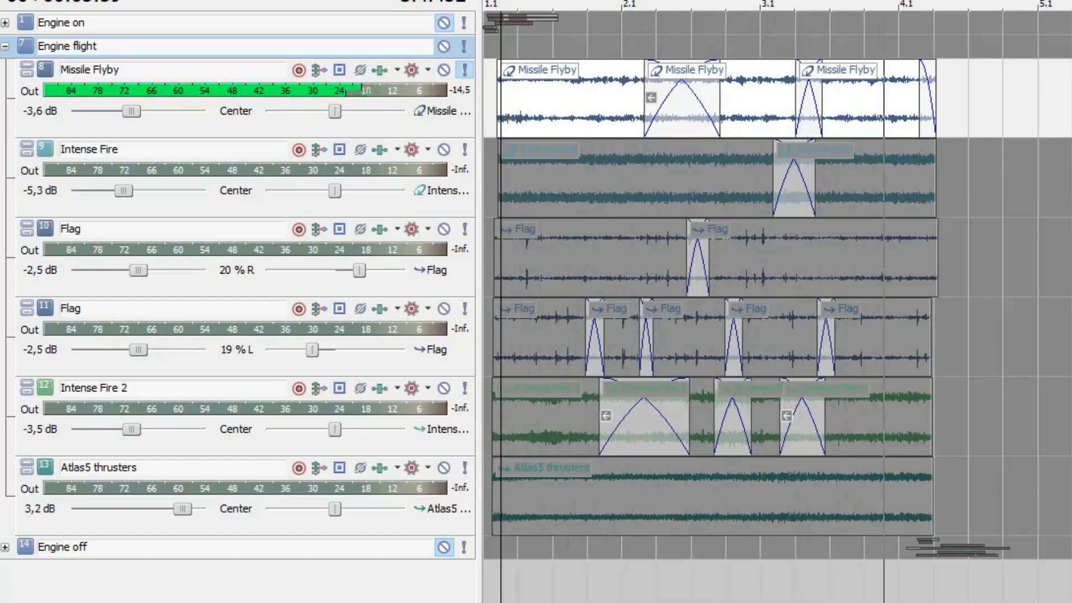
key("space")
left_click(465, 72)
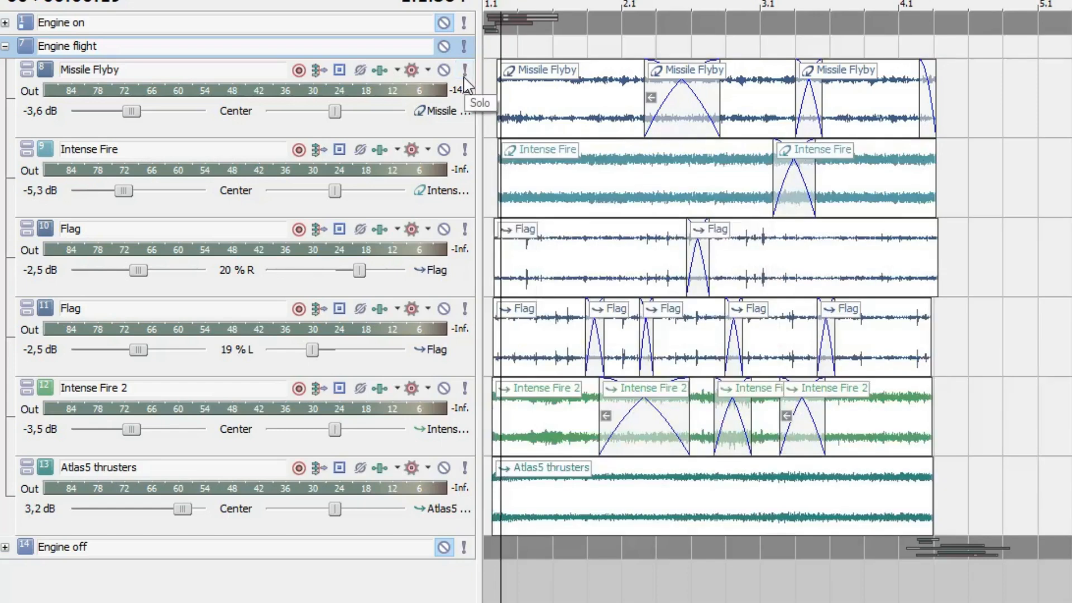
Step: Solo the Intense Fire track, listen to it alone, and clear its solo
left_click(465, 149)
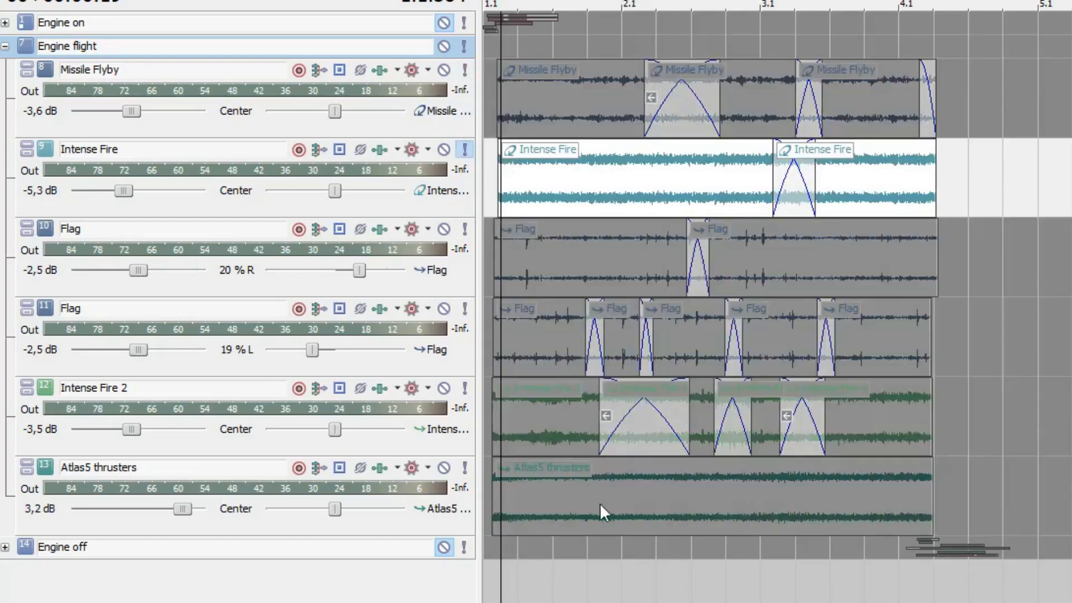
key("space")
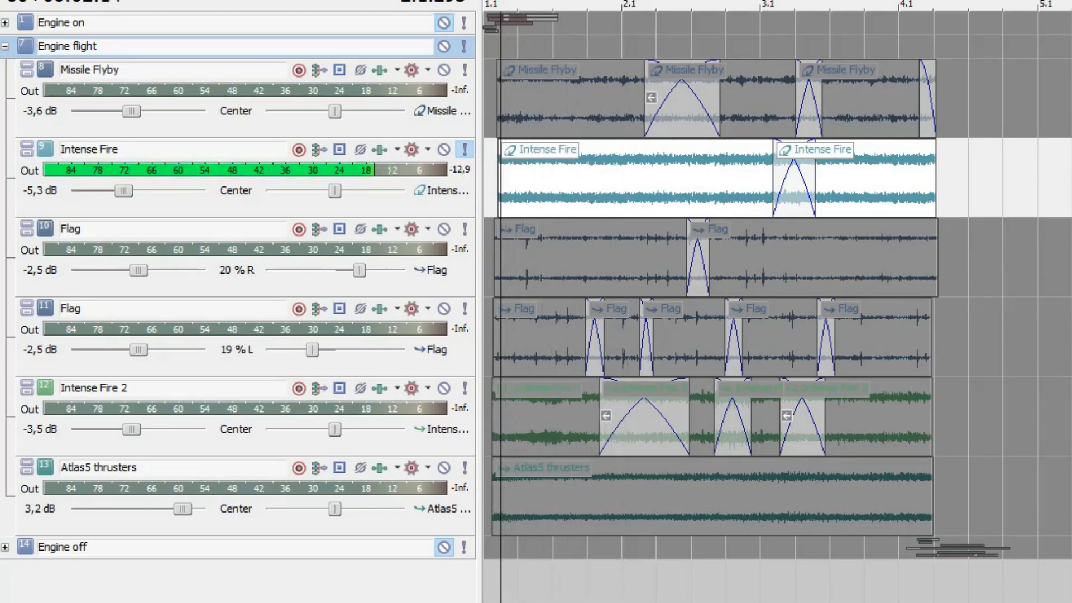
key("space")
key("space")
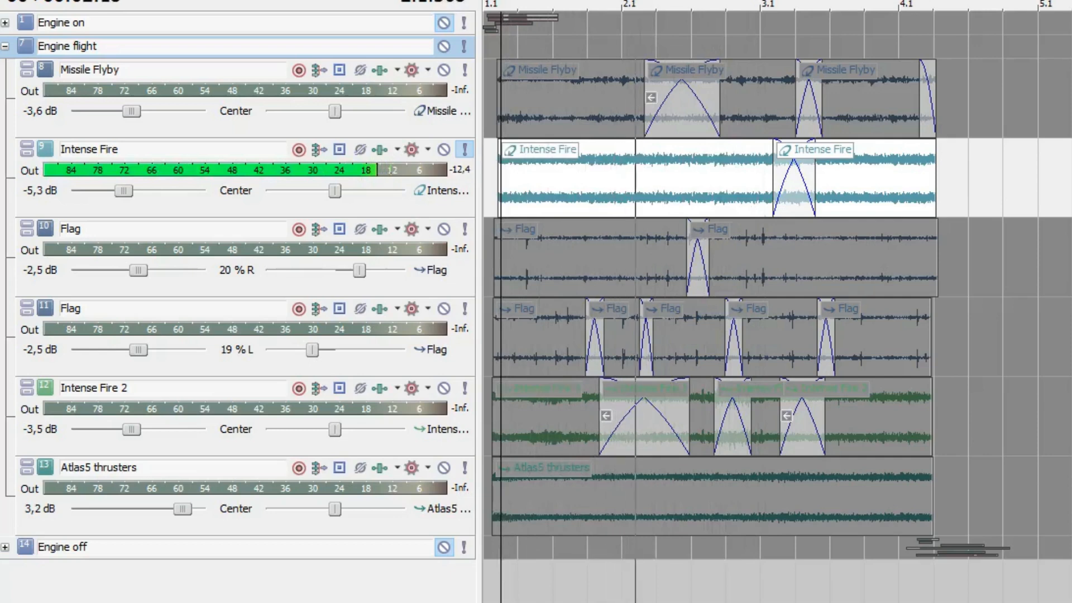
key("space")
left_click(464, 149)
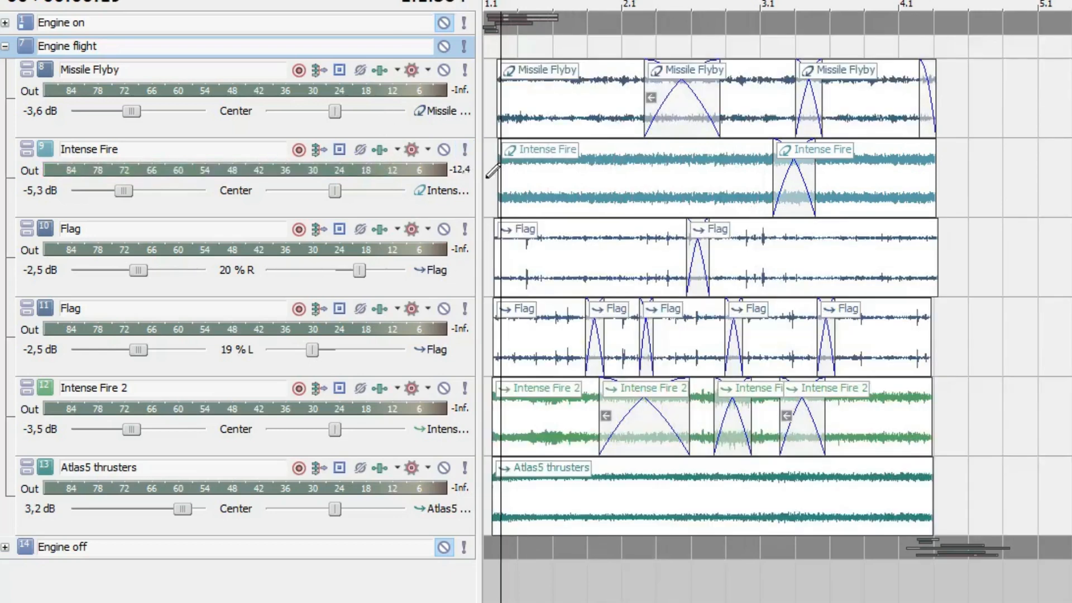
Step: Solo the Intense Fire 2 track, listen to it alone, and clear its solo
left_click(464, 387)
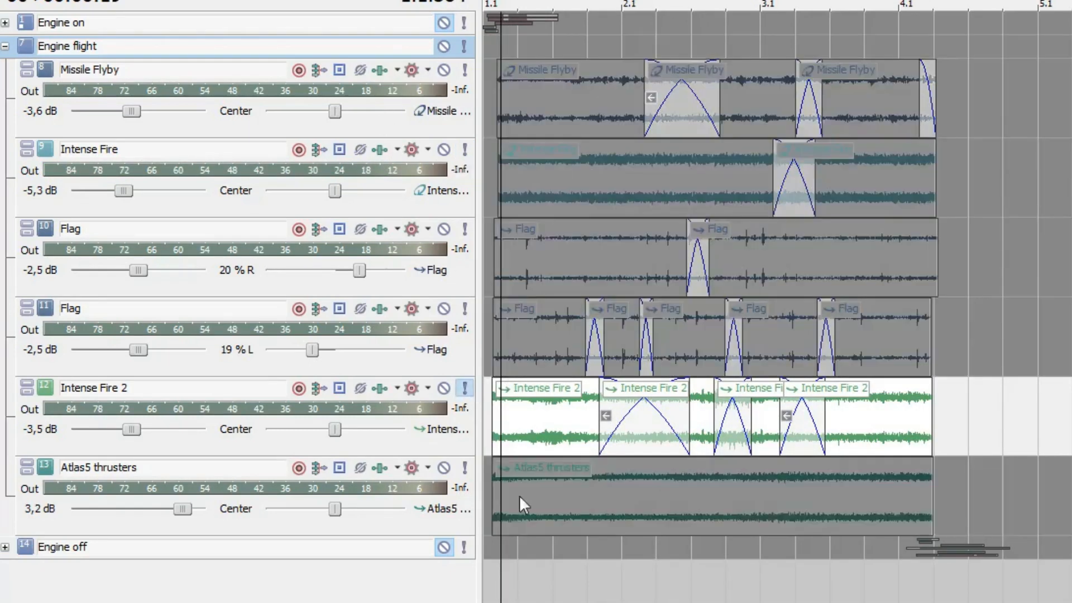
key("space")
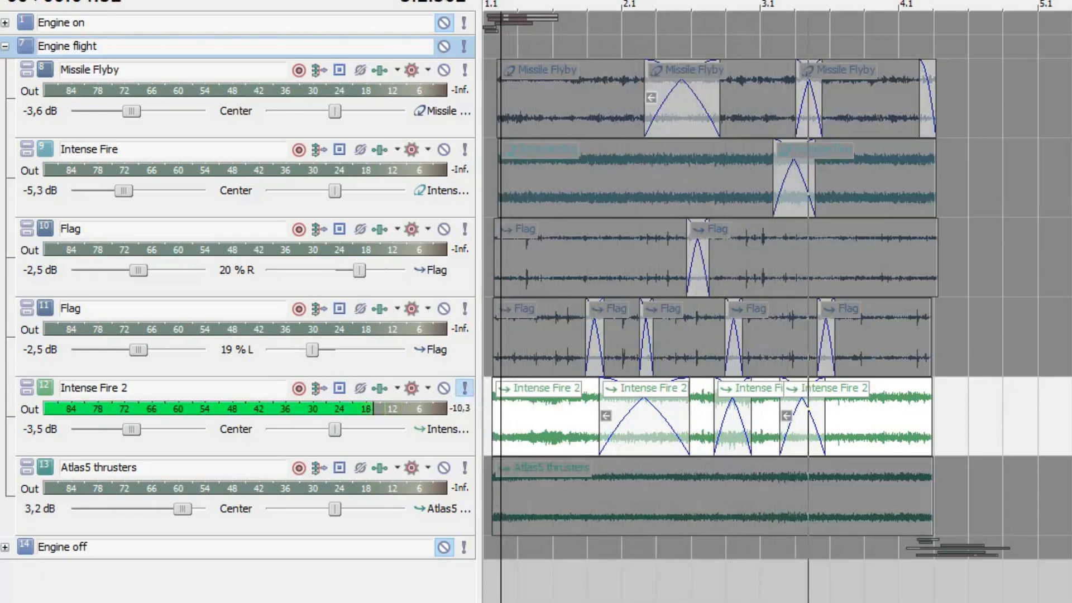
key("space")
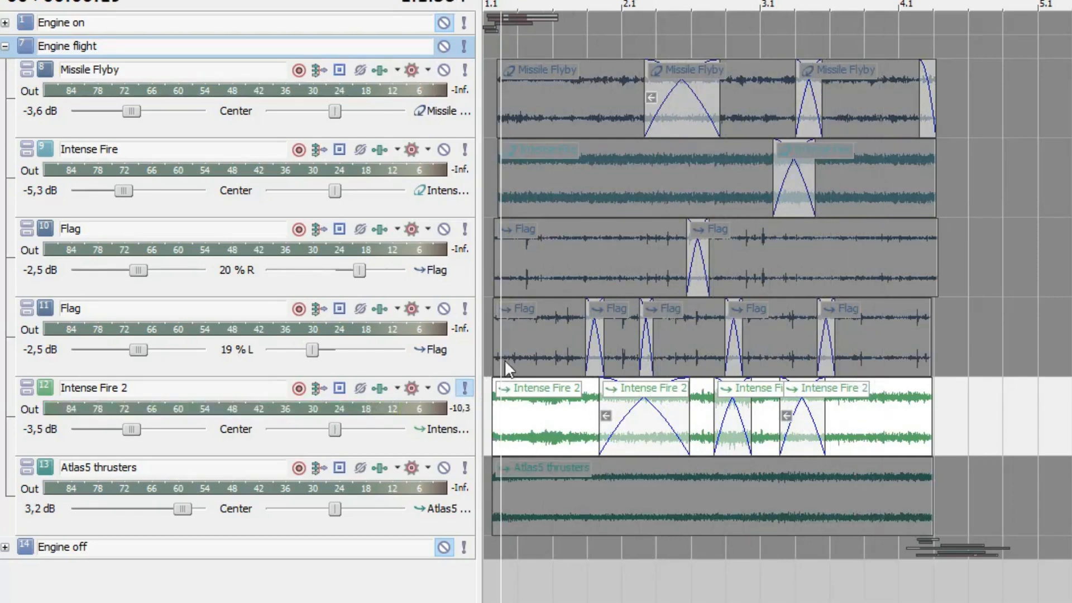
left_click(466, 388)
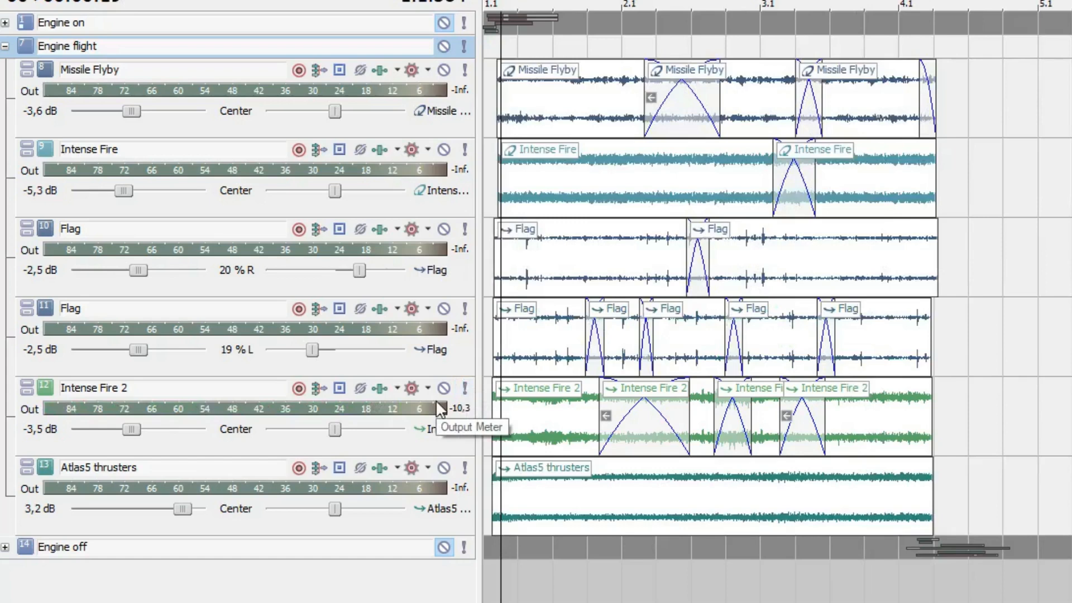
Step: Solo both Flag tracks and listen to them together
left_click(465, 229)
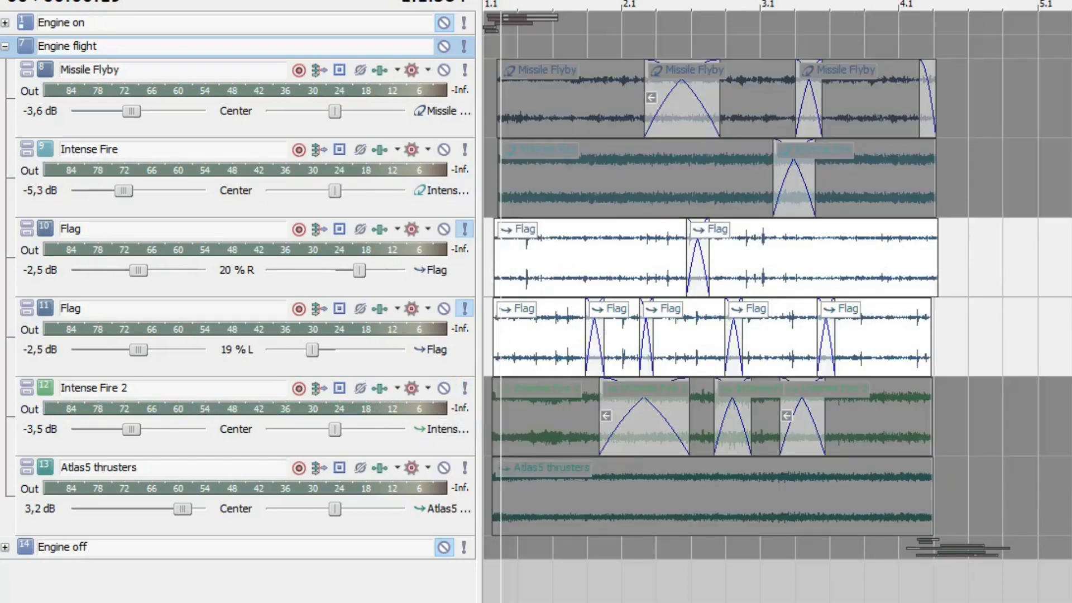
key("space")
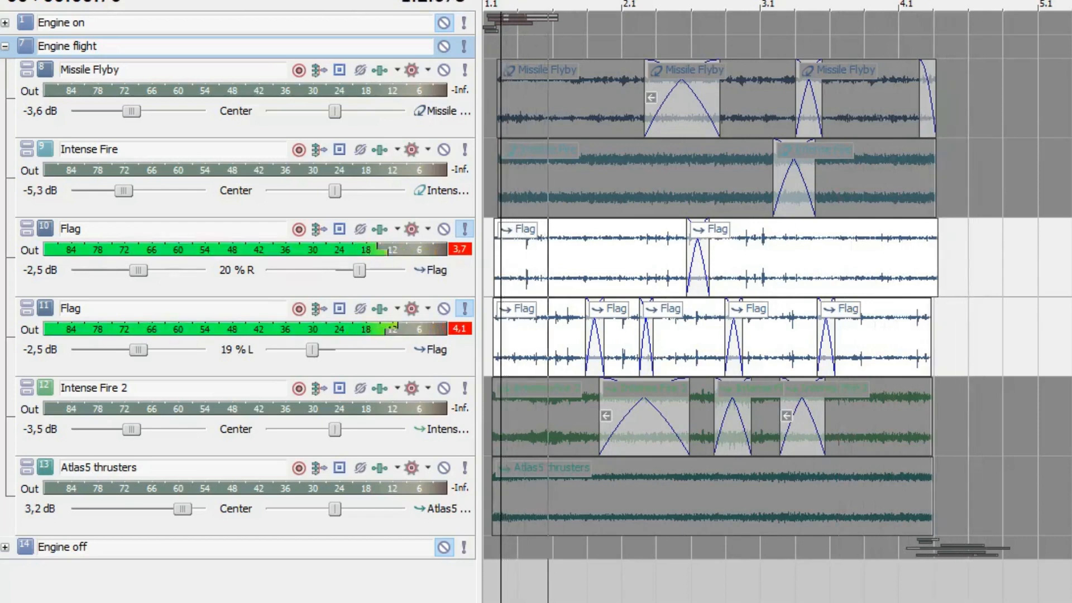
key("space")
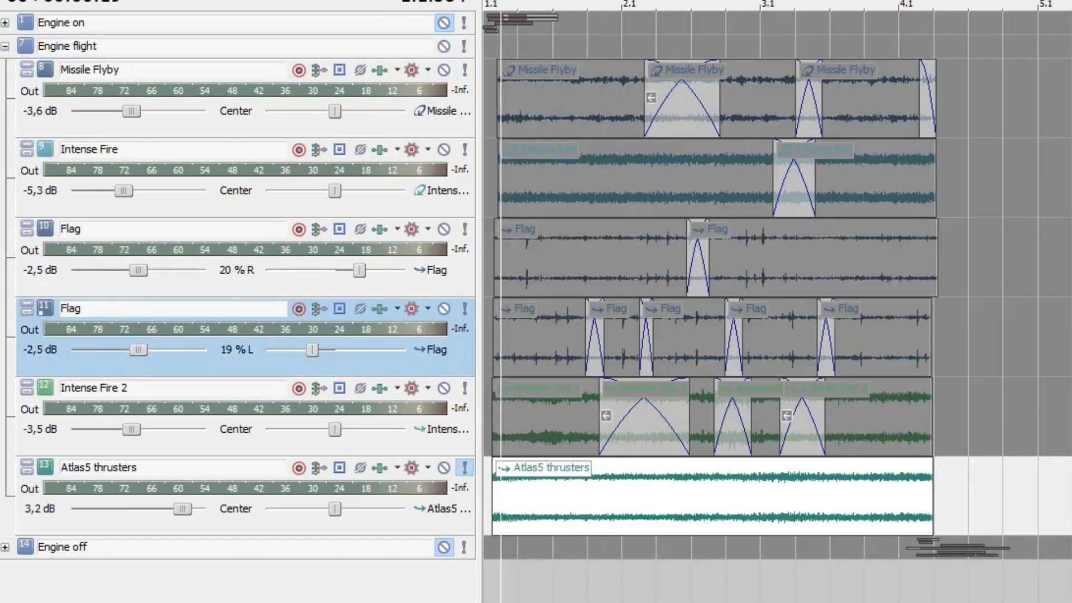
Step: Listen to the Atlas5 thrusters track on its own and clear its solo
key("space")
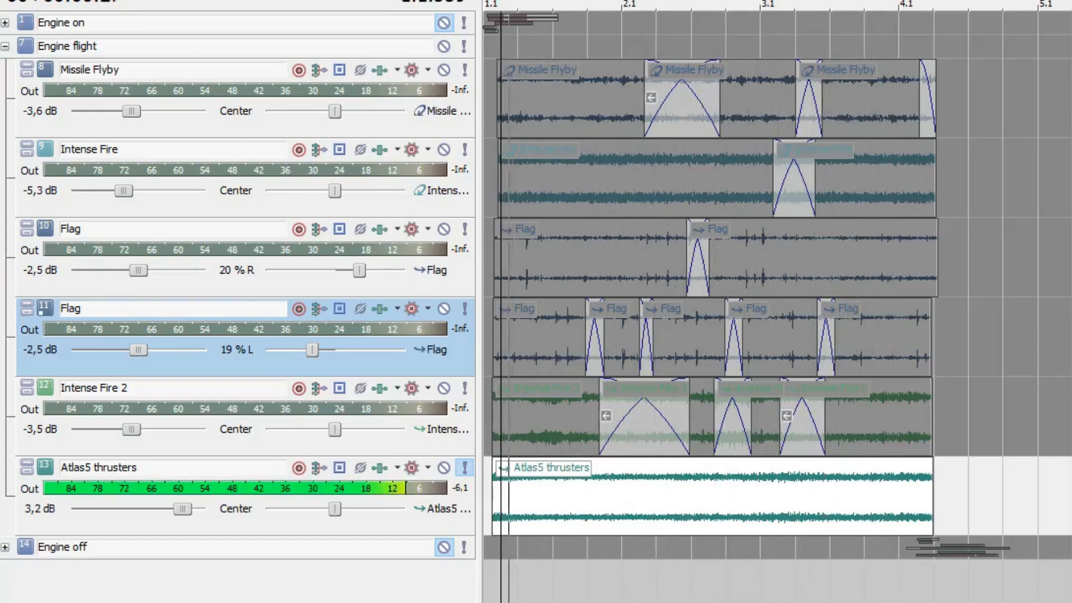
key("space")
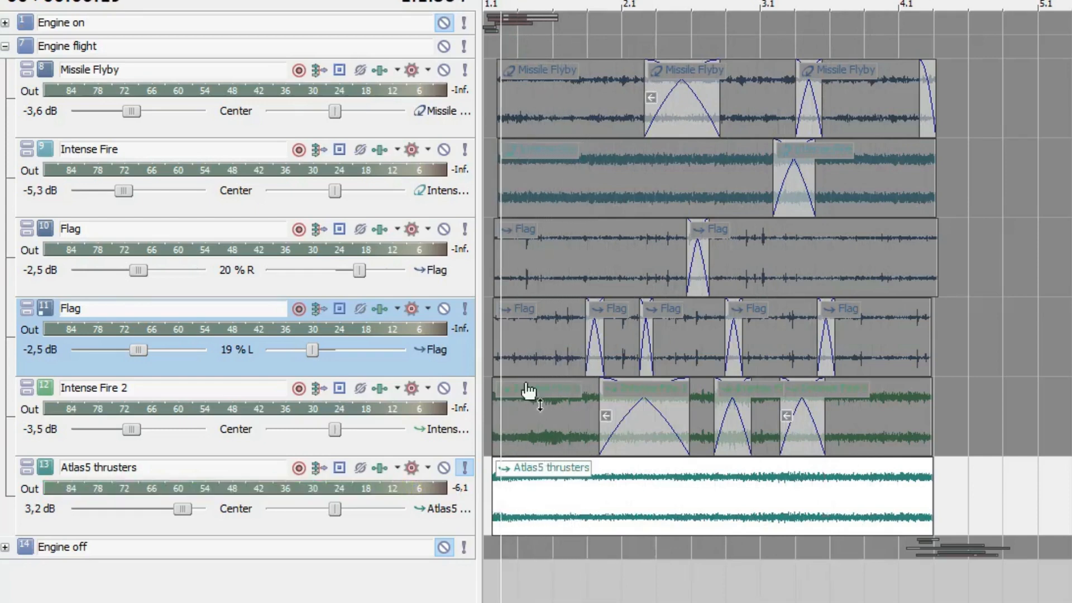
left_click(463, 468)
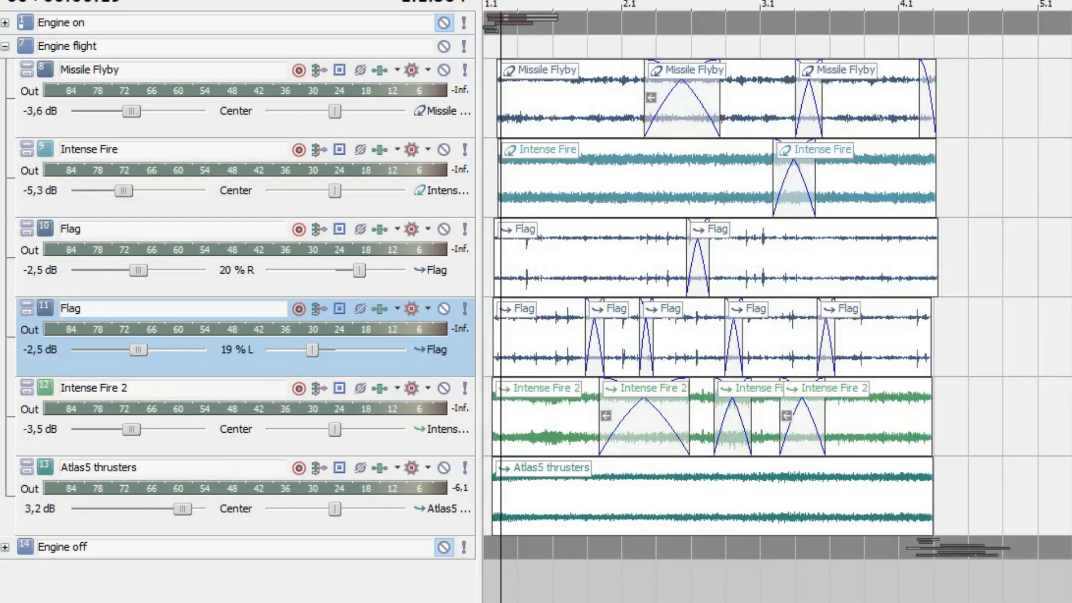
Step: Switch from the Engine flight folder to the Engine off folder and listen to all its tracks together from 4.1
key("space")
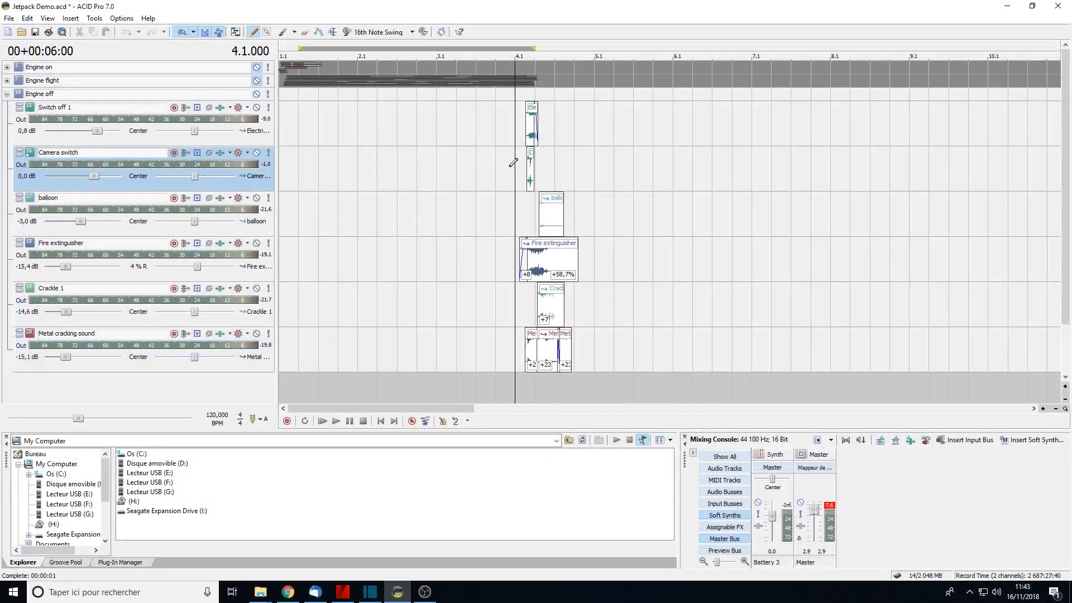
key("space")
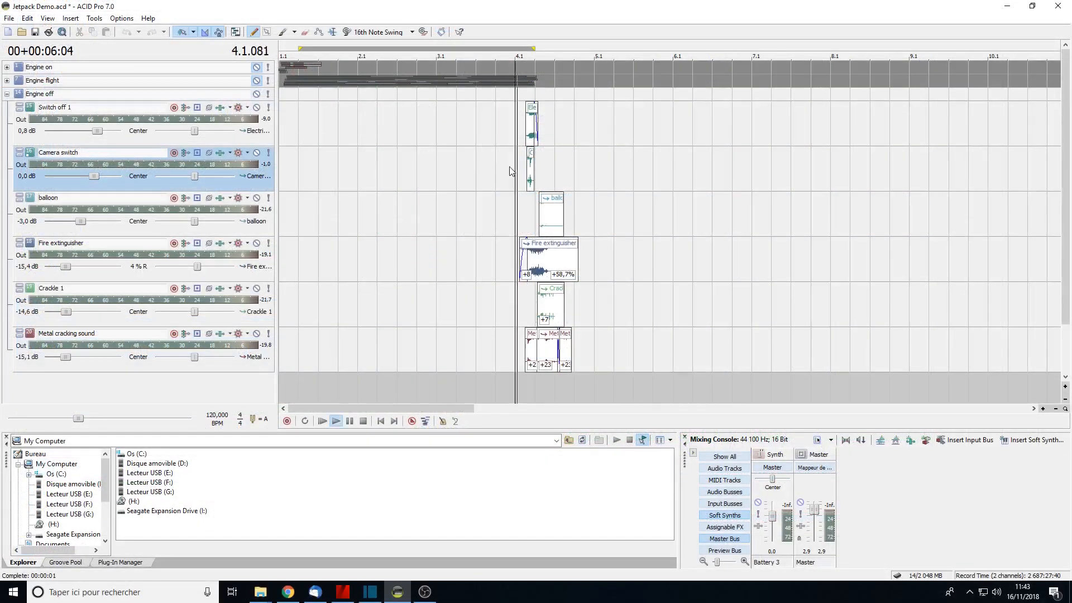
key("space")
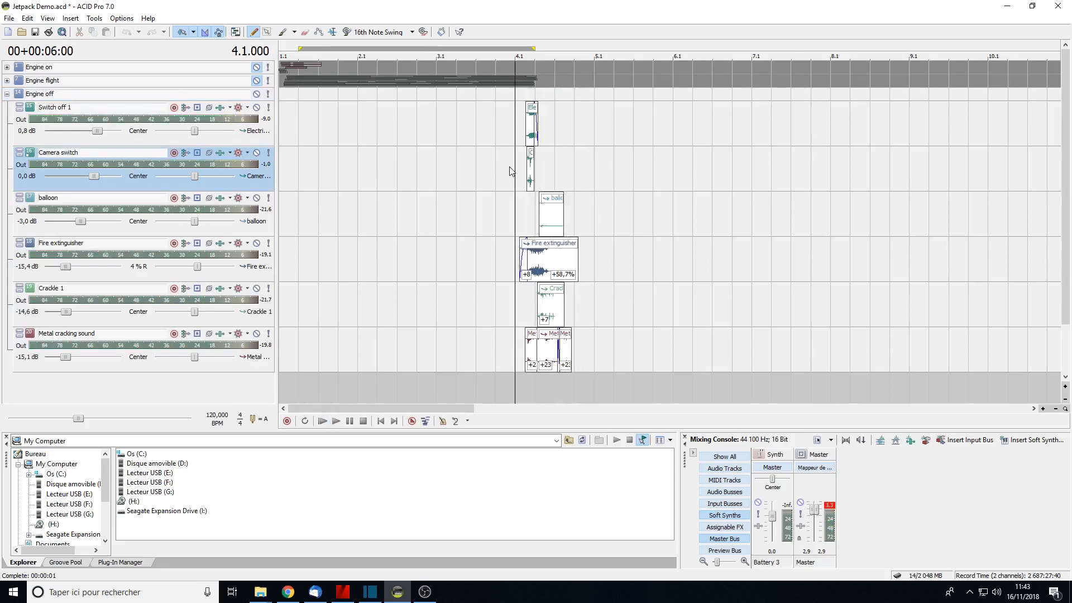
key("space")
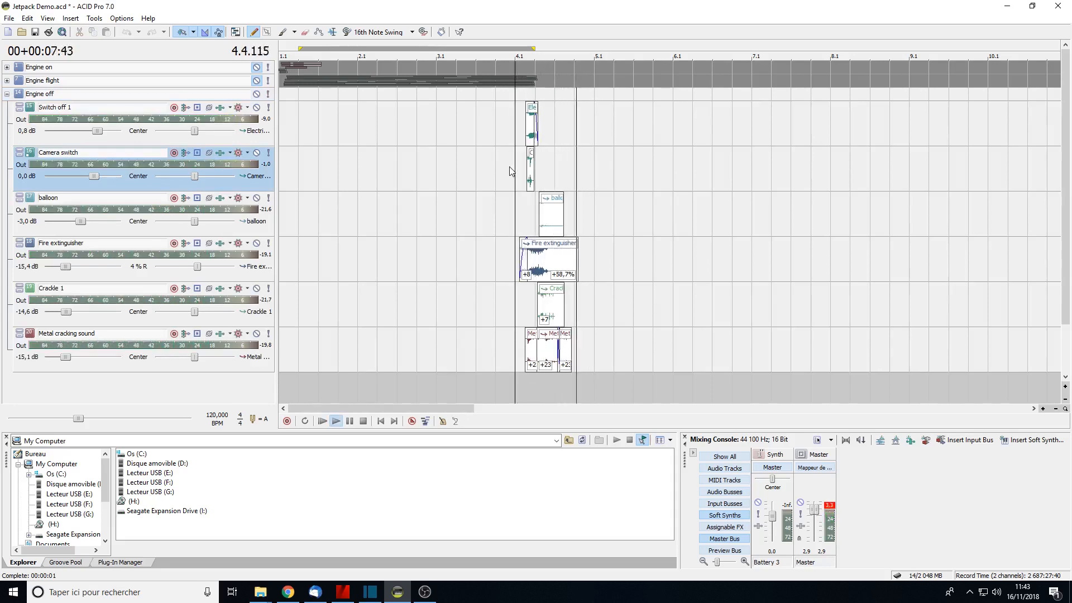
key("space")
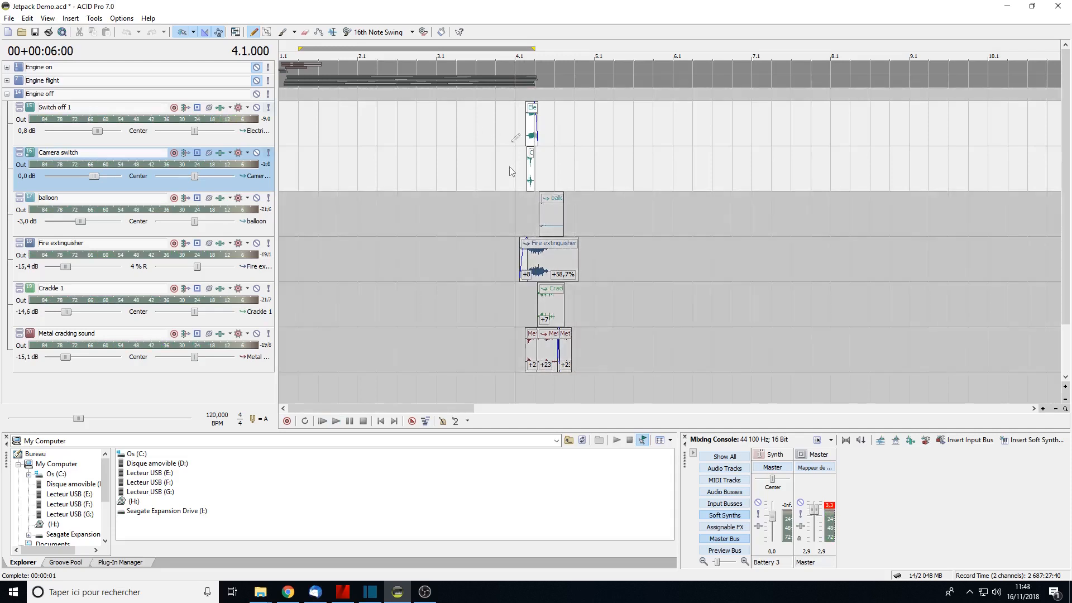
Step: Listen to Switch off 1 and Camera switch soloed together, and listen to Camera switch alone
key("space")
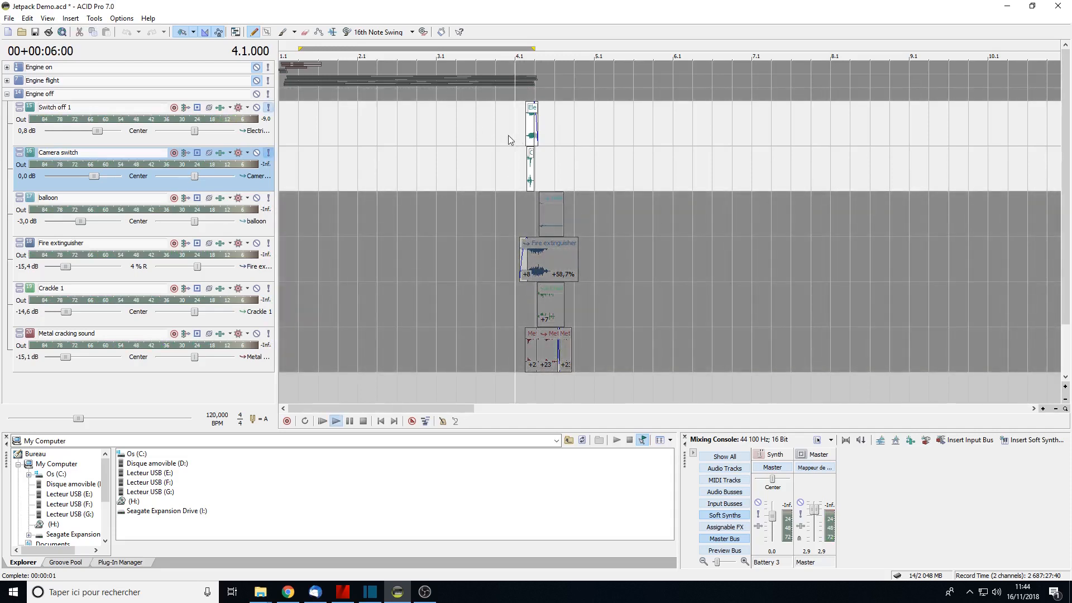
key("space")
left_click(268, 107)
key("space")
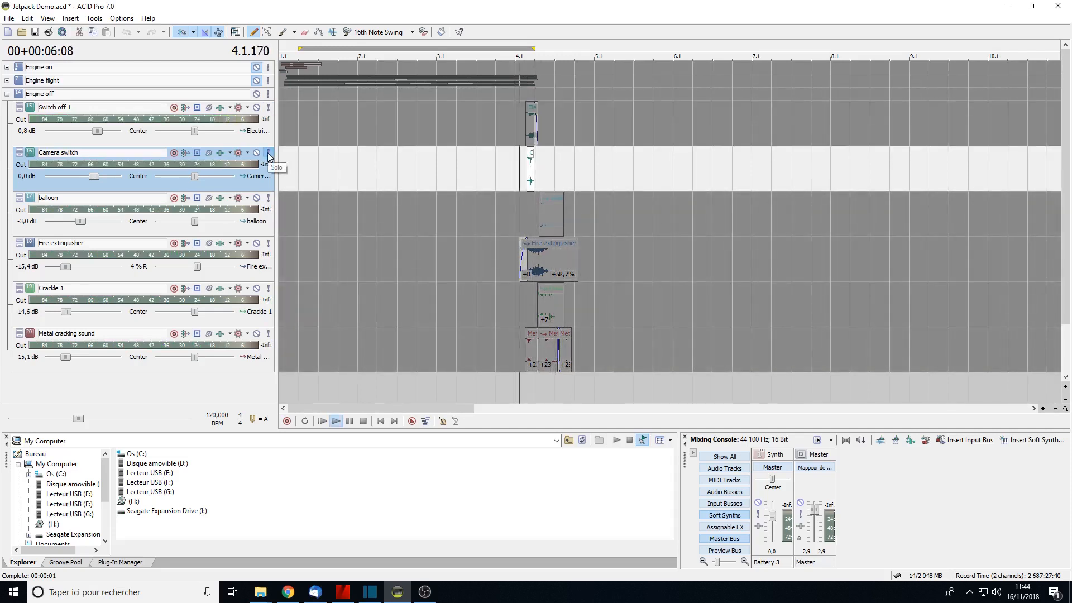
key("space")
left_click(269, 153)
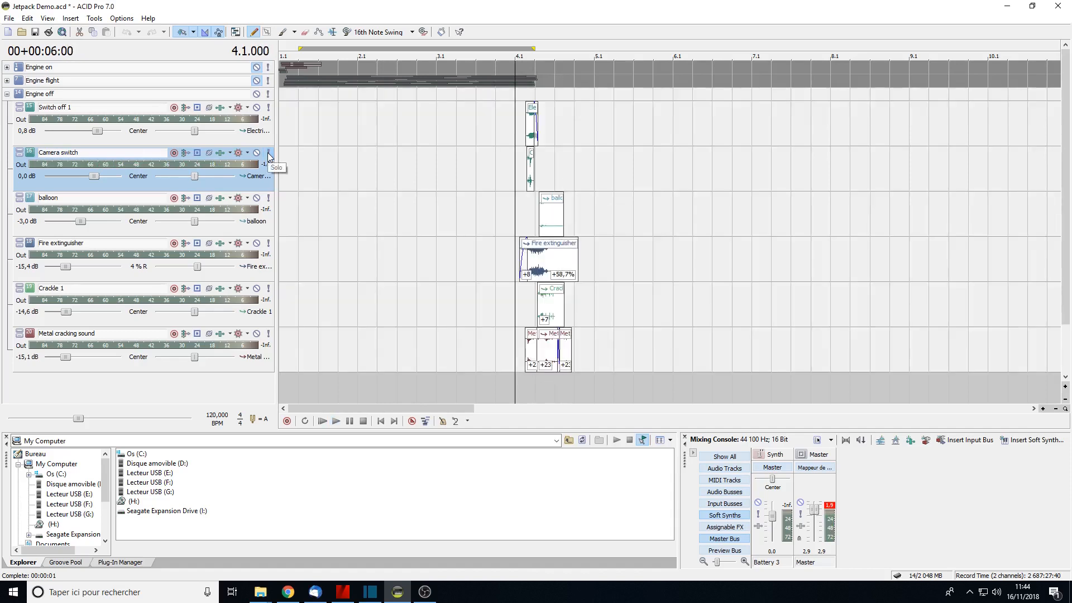
Step: Solo only the Switch off 1 track and listen to it alone
left_click(269, 108)
left_click(269, 152)
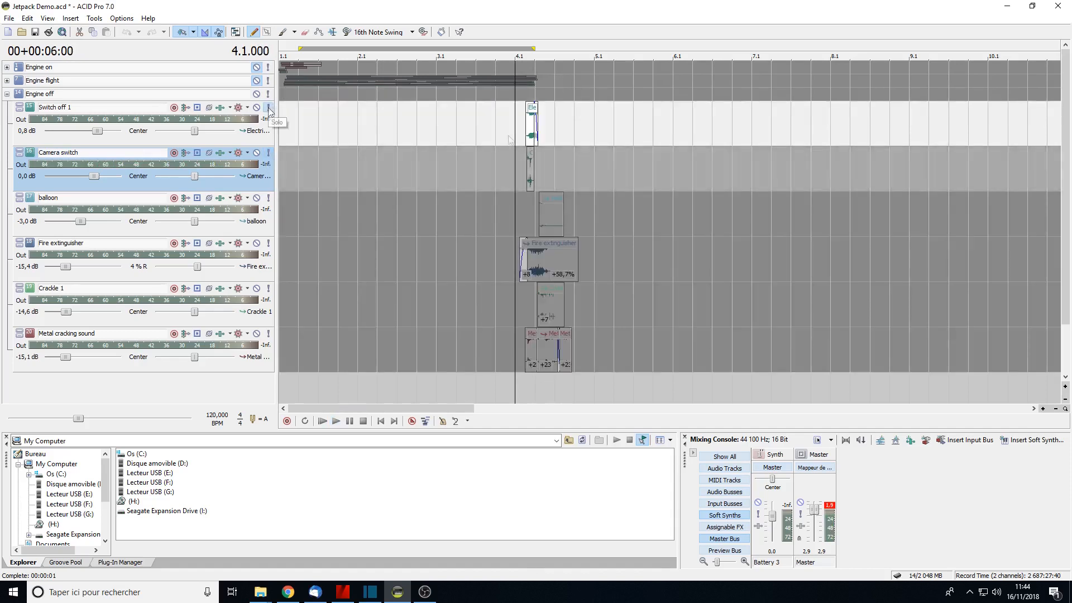
left_click(270, 156)
key("space")
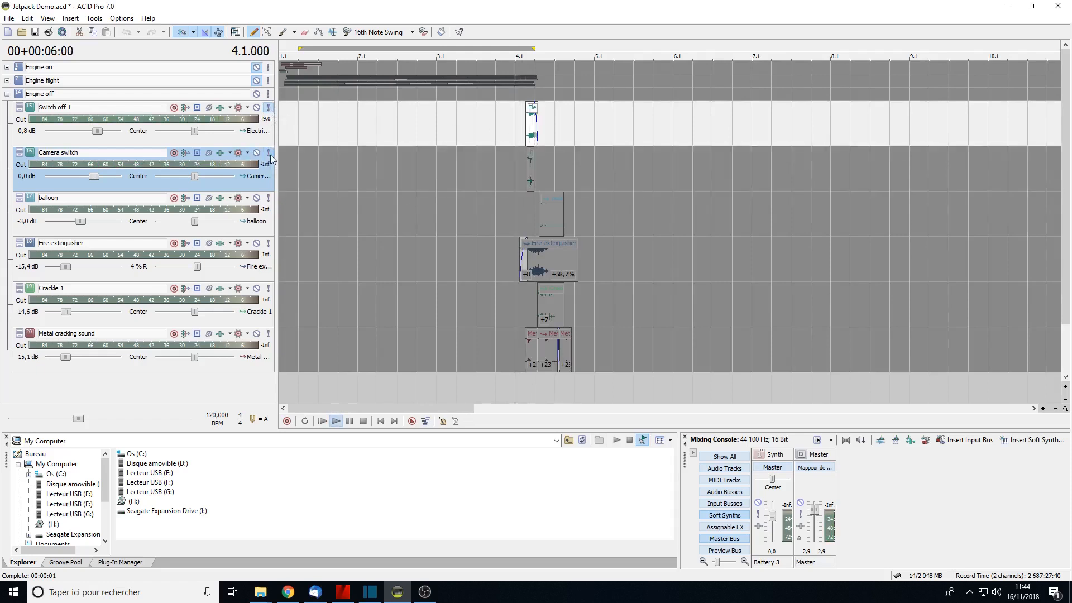
key("space")
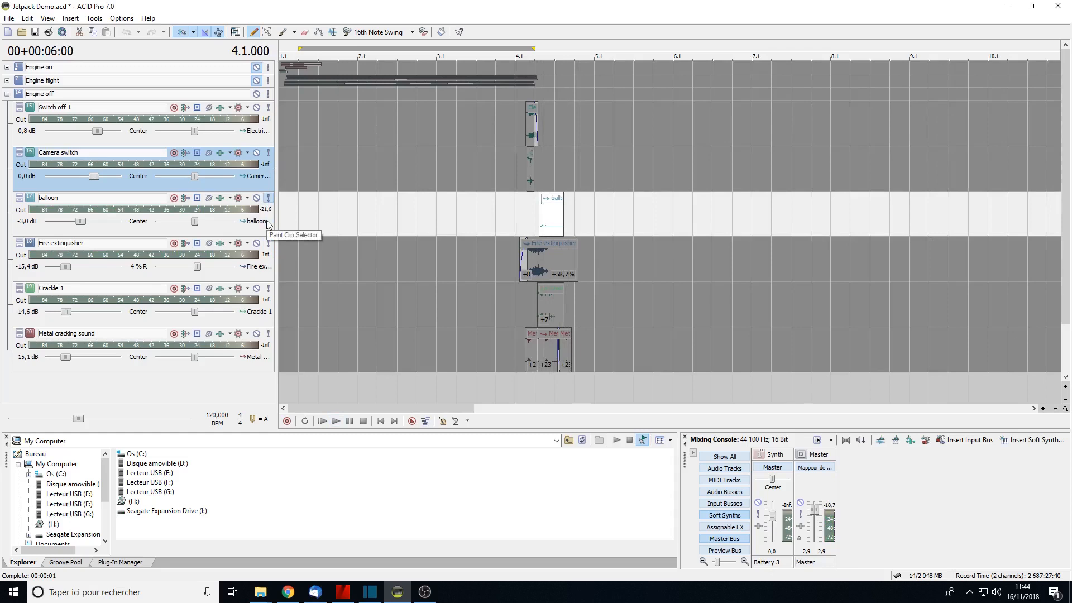
Step: Solo Fire extinguisher alongside balloon and listen to both sounds together
left_click(269, 244)
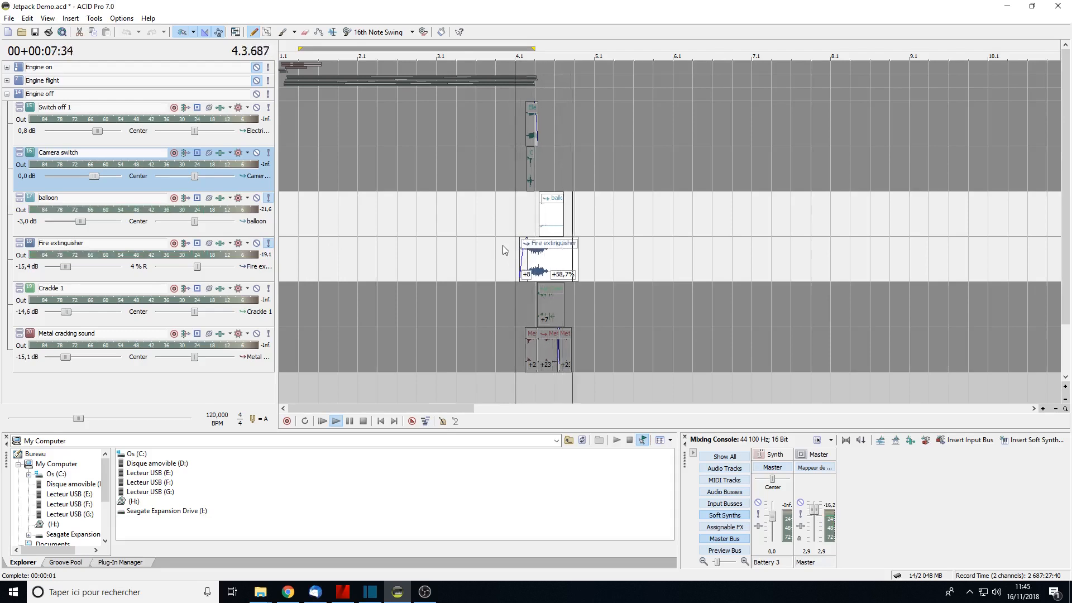
key("space")
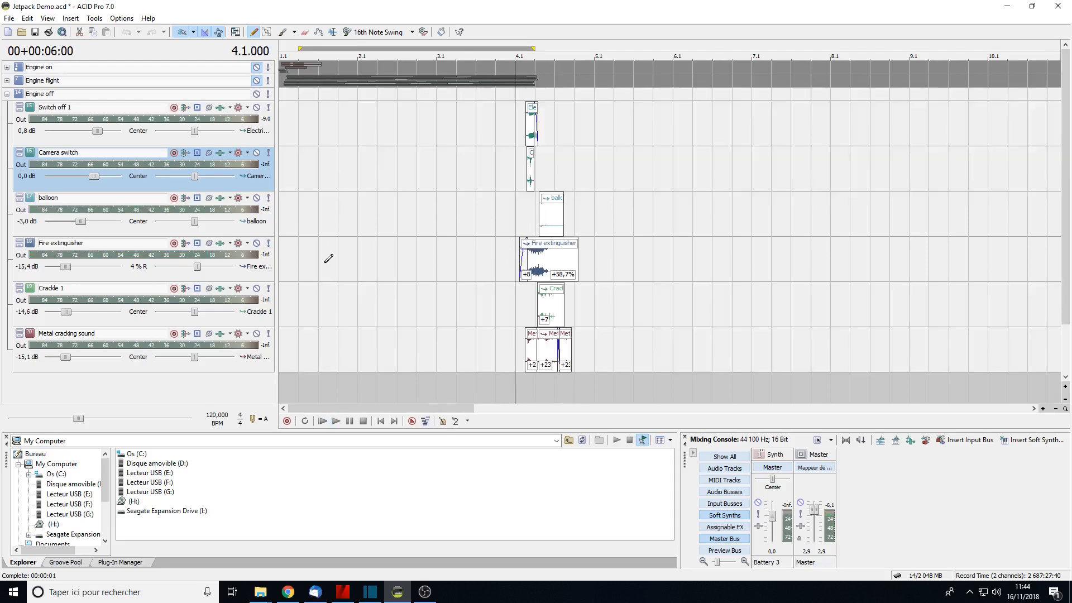
Step: Listen to the Fire extinguisher track alone and move the solo to balloon
left_click(269, 243)
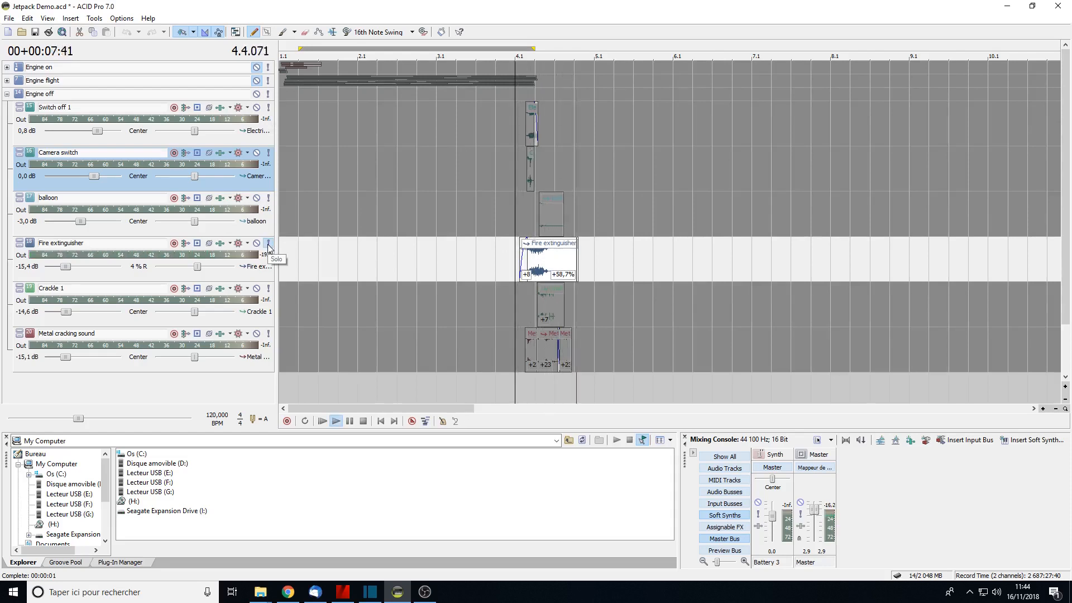
left_click(269, 243)
left_click(268, 198)
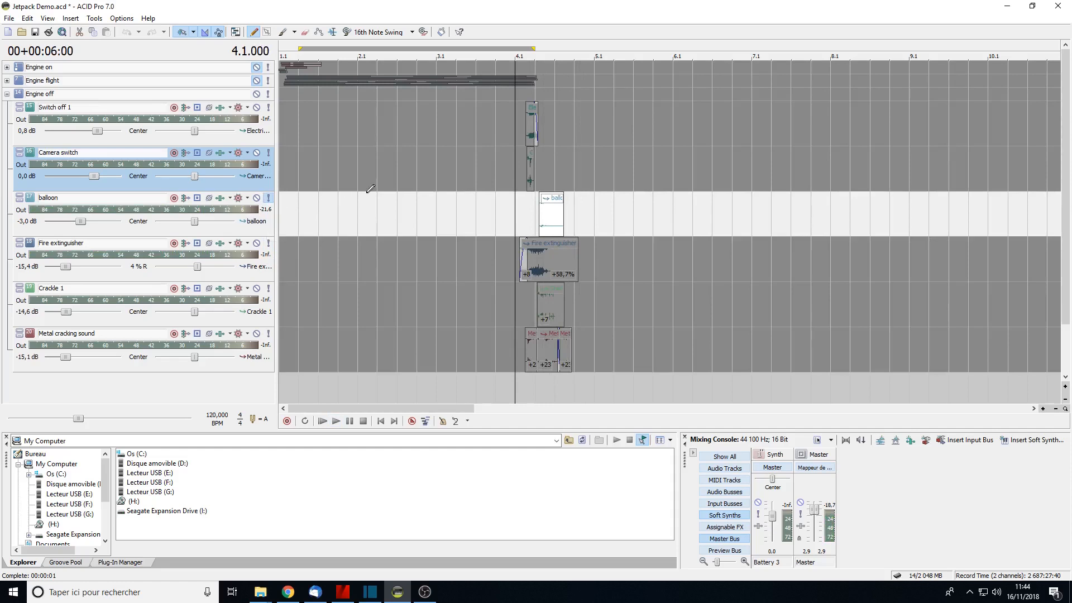
Step: Add Fire extinguisher to the balloon solo and return to balloon alone
left_click(268, 244)
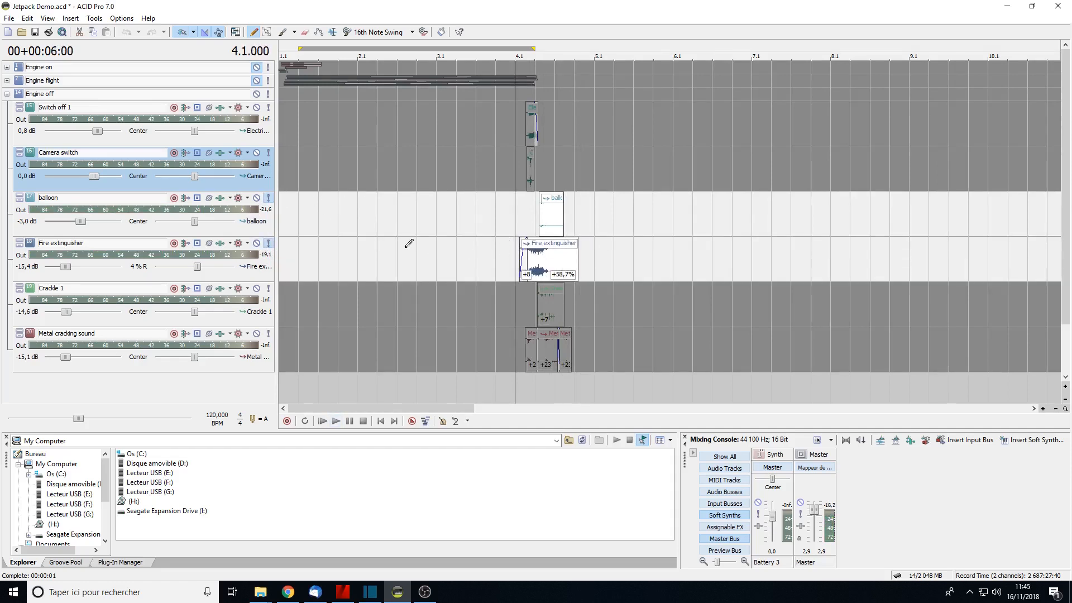
left_click(269, 244)
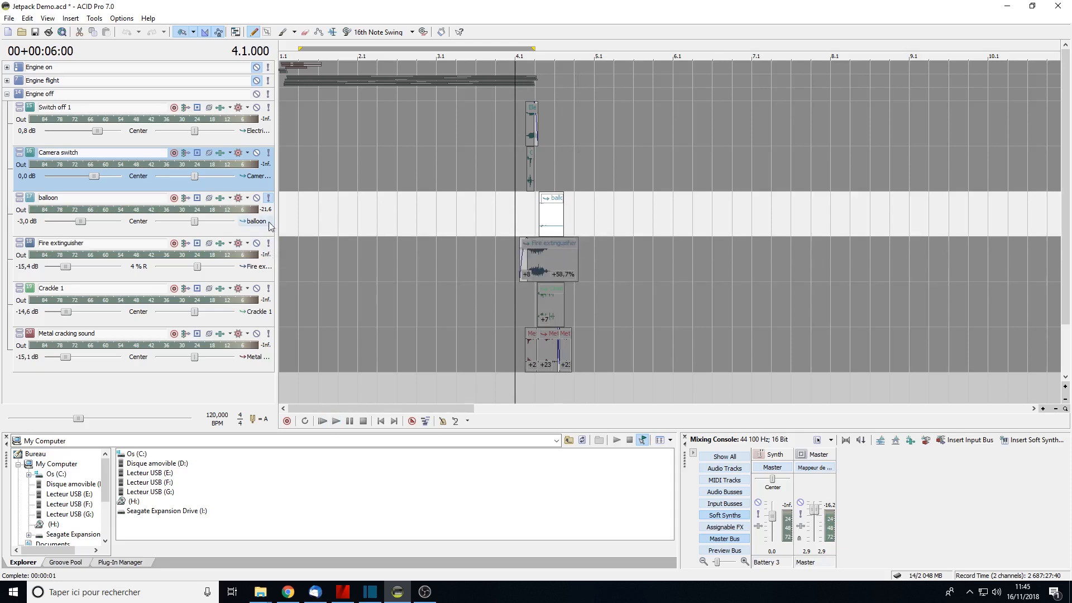
Step: Move the solo from balloon to Crackle 1 and Metal cracking sound and listen to both together
left_click(268, 199)
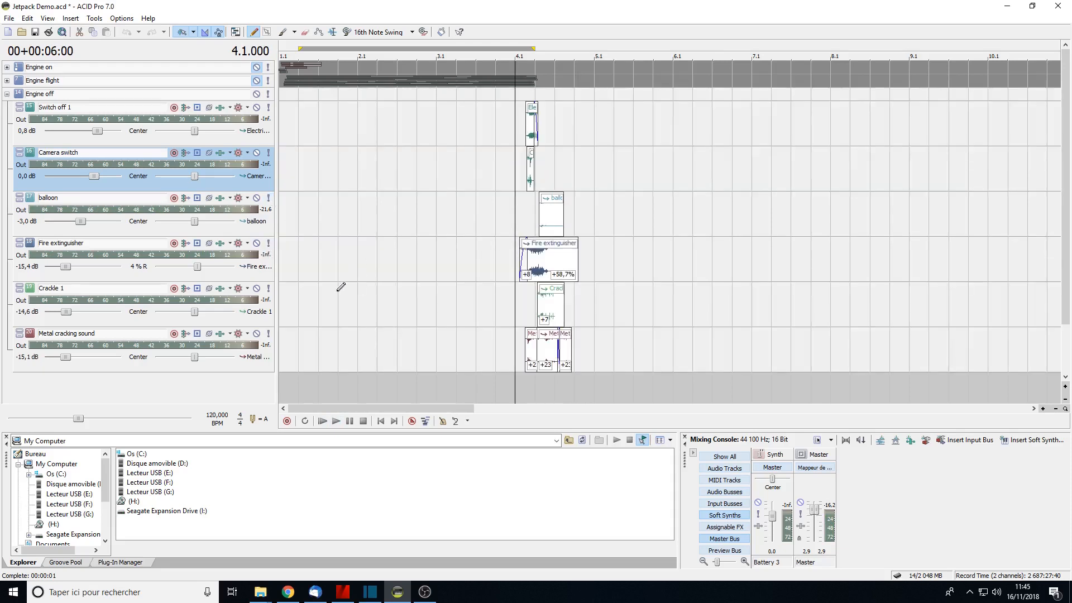
left_click(268, 288)
left_click(269, 334)
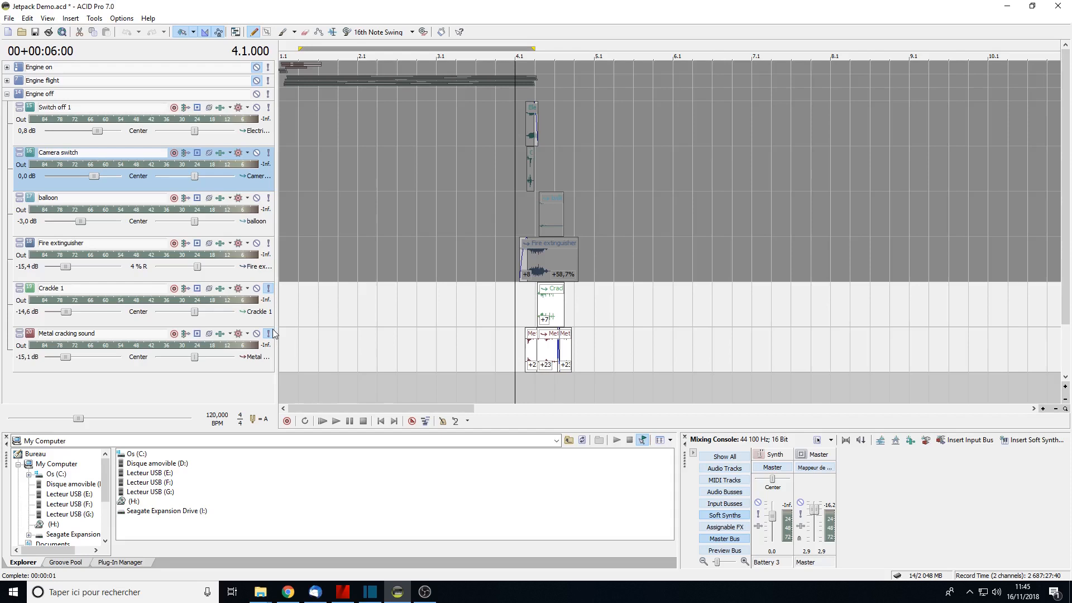
key("space")
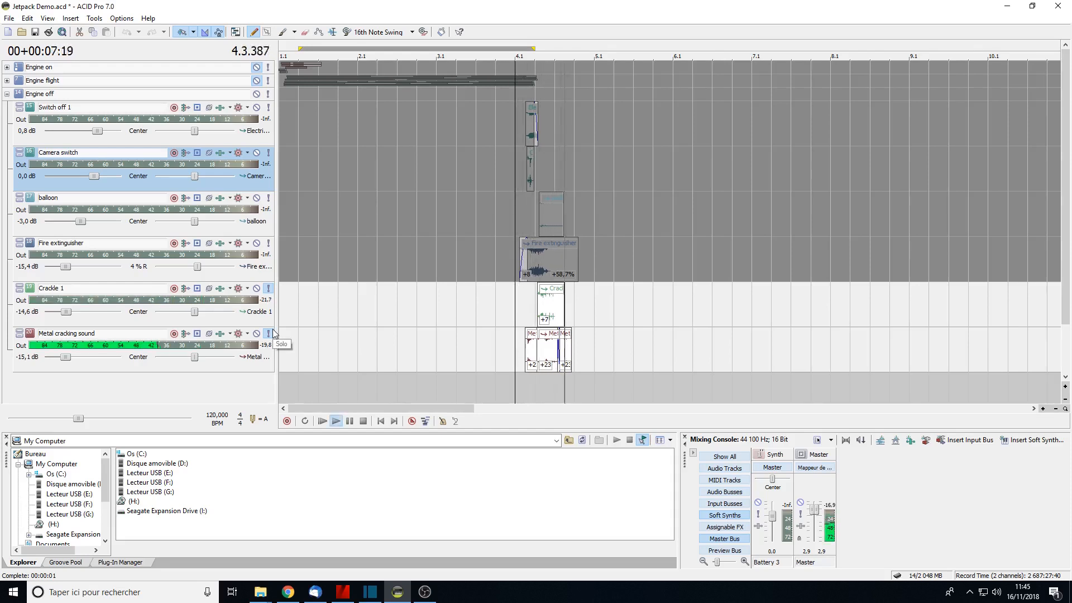
Step: Remove Crackle 1 from the solo and listen to the Metal cracking sound track alone
left_click(269, 288)
key("space")
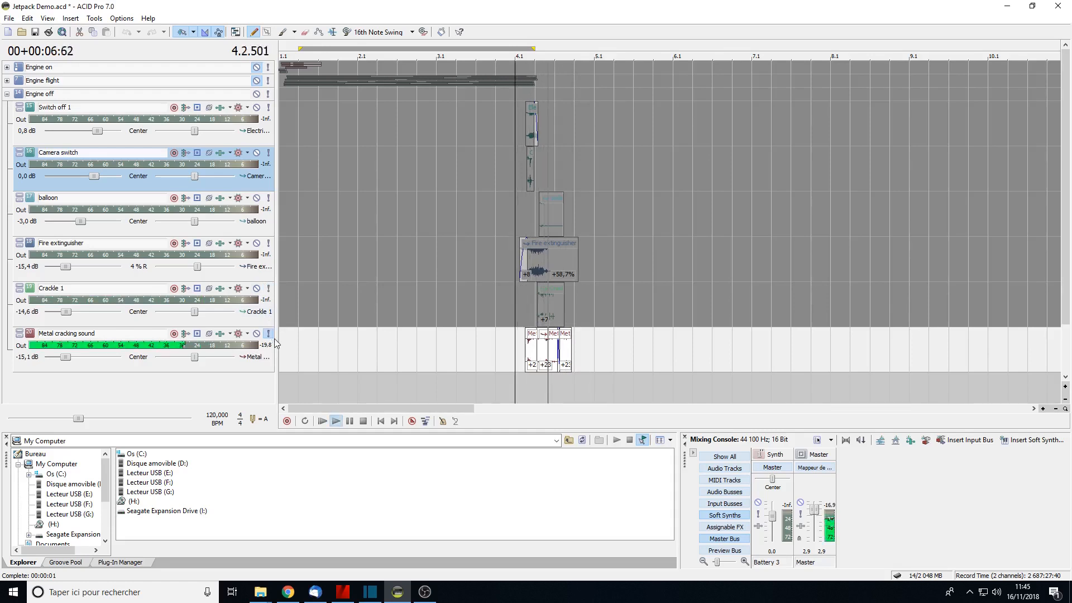
key("space")
Step: Move the solo to Crackle 1, listen to it alone and clear its solo
left_click(269, 334)
left_click(268, 289)
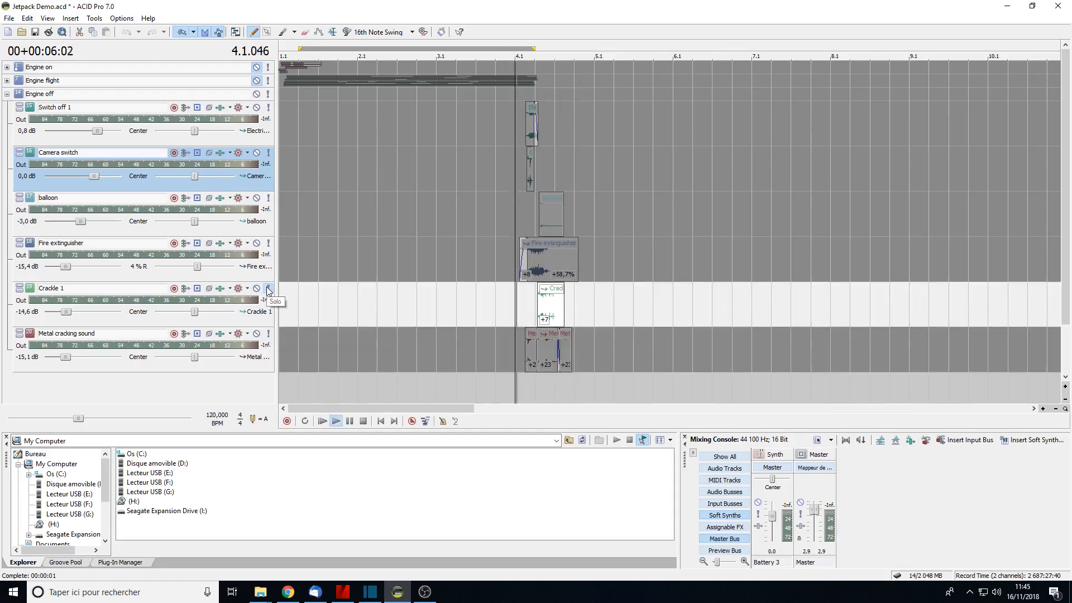
key("space")
left_click(268, 289)
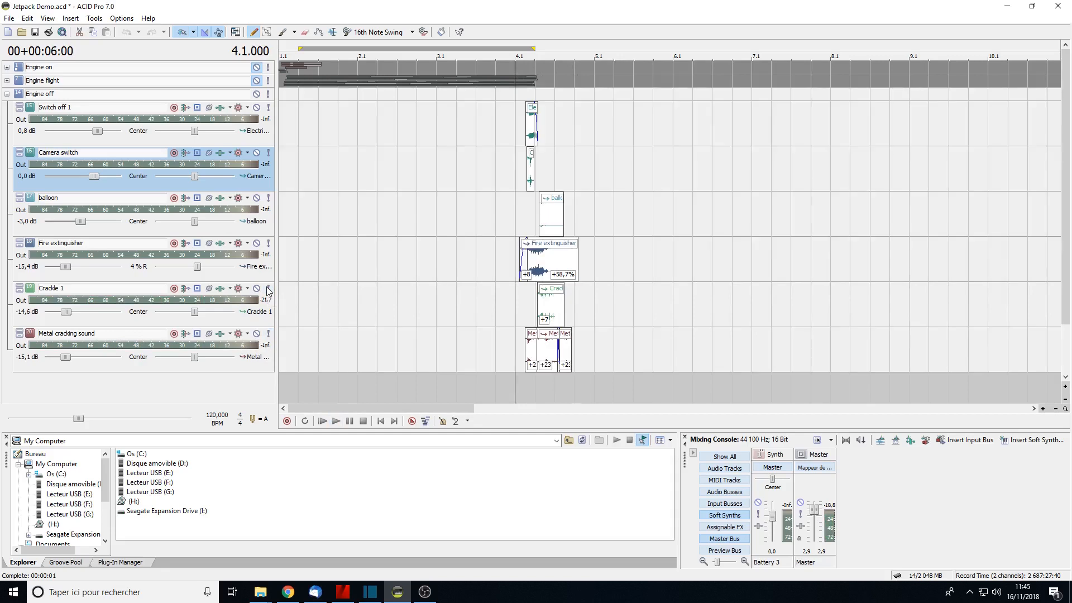
Step: Listen to all Engine off tracks together and save the project with Engine on and Engine flight unmuted
key("space")
key("space")
key("space")
key("ctrl+s")
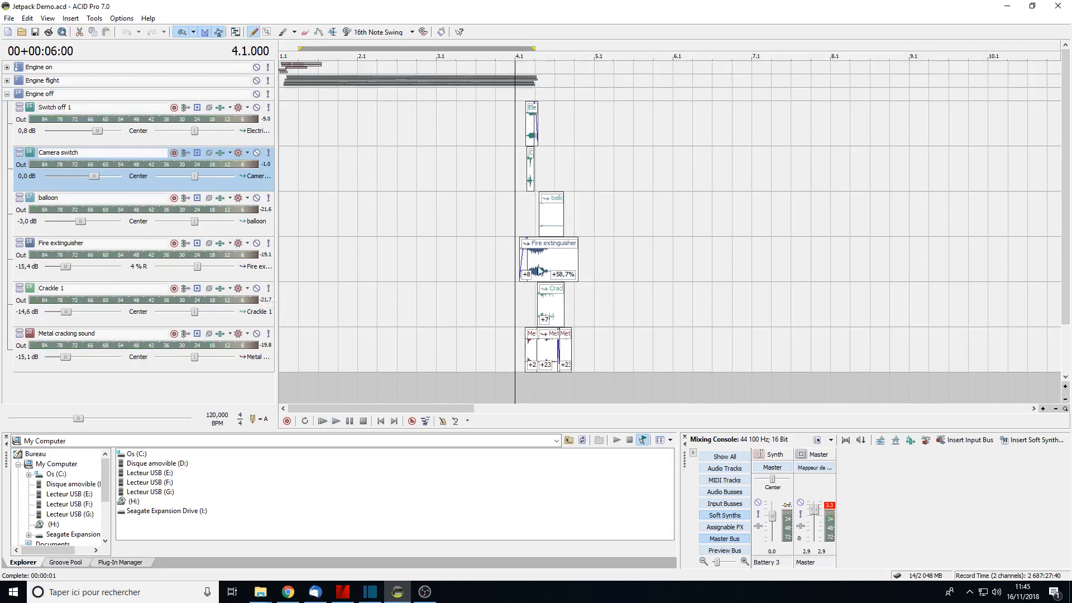
Step: Collapse the Engine off folder and play the complete project from the start, undoing the stray marker
left_click(382, 421)
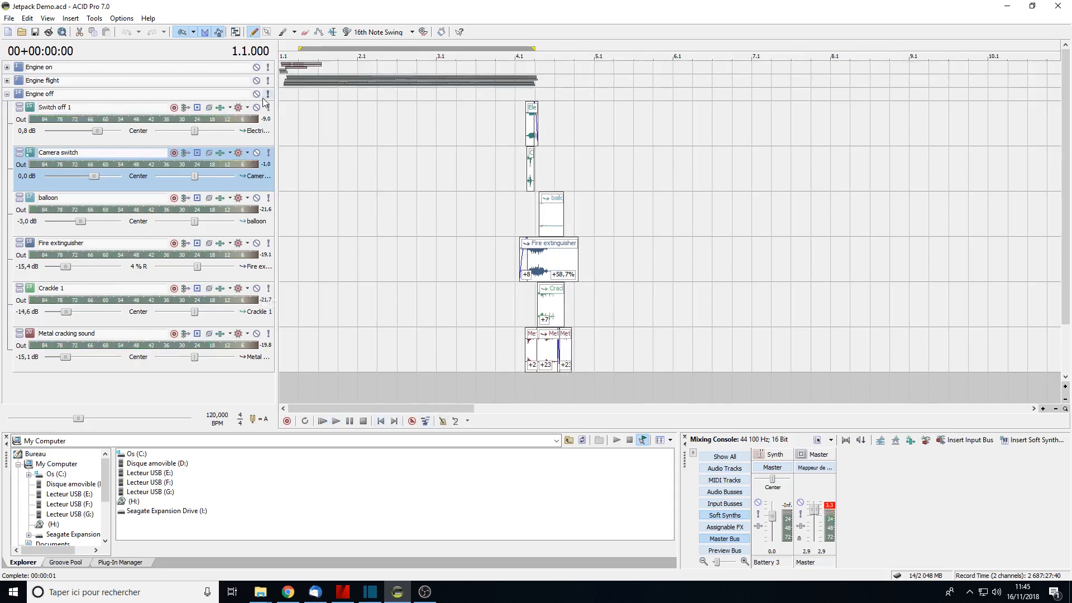
left_click(8, 94)
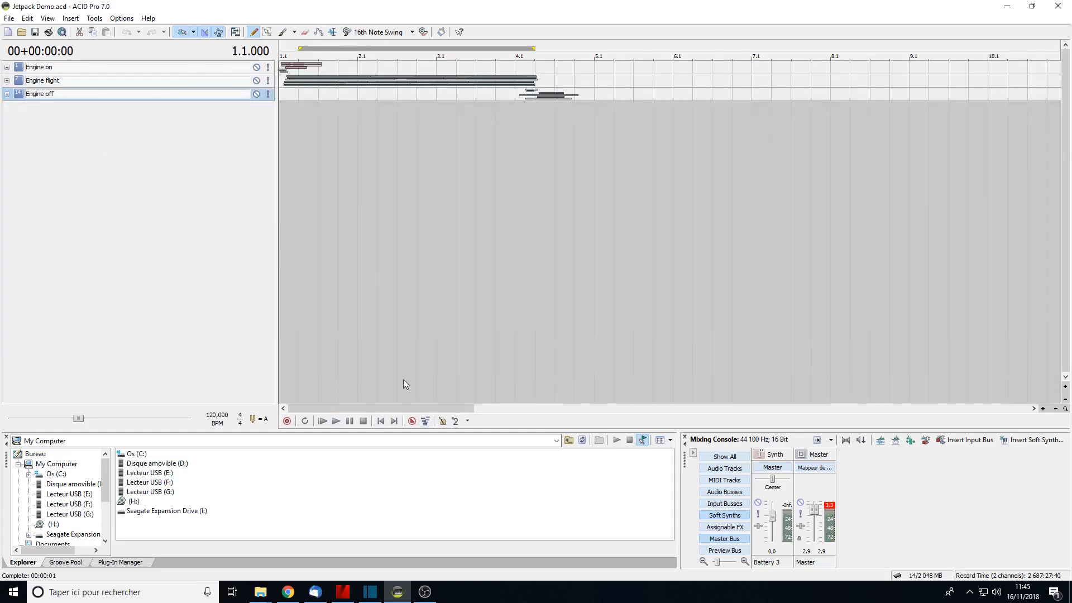
key("space")
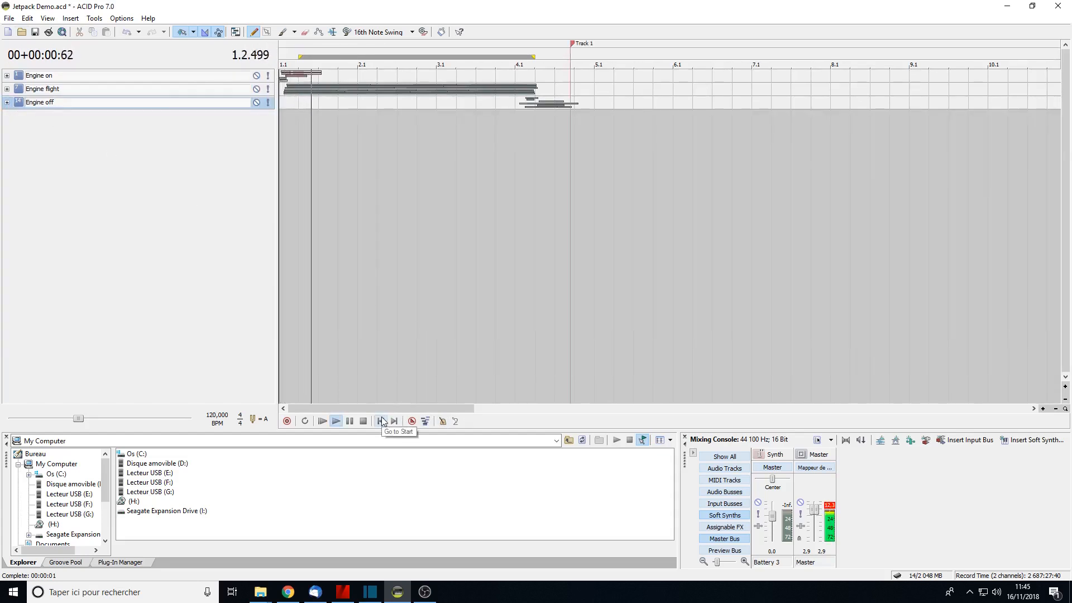
key("ctrl+z")
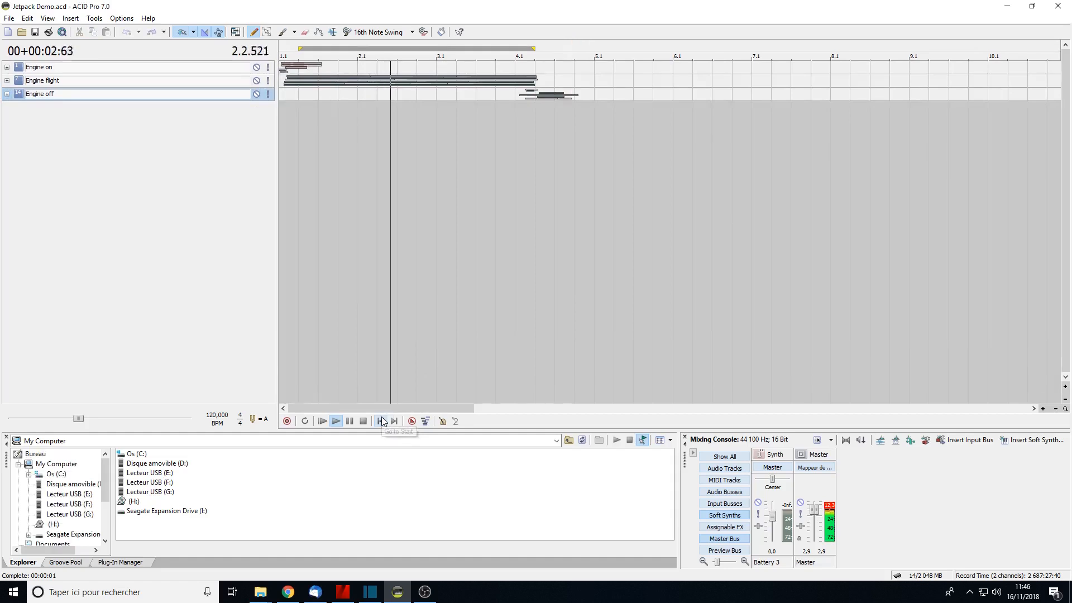